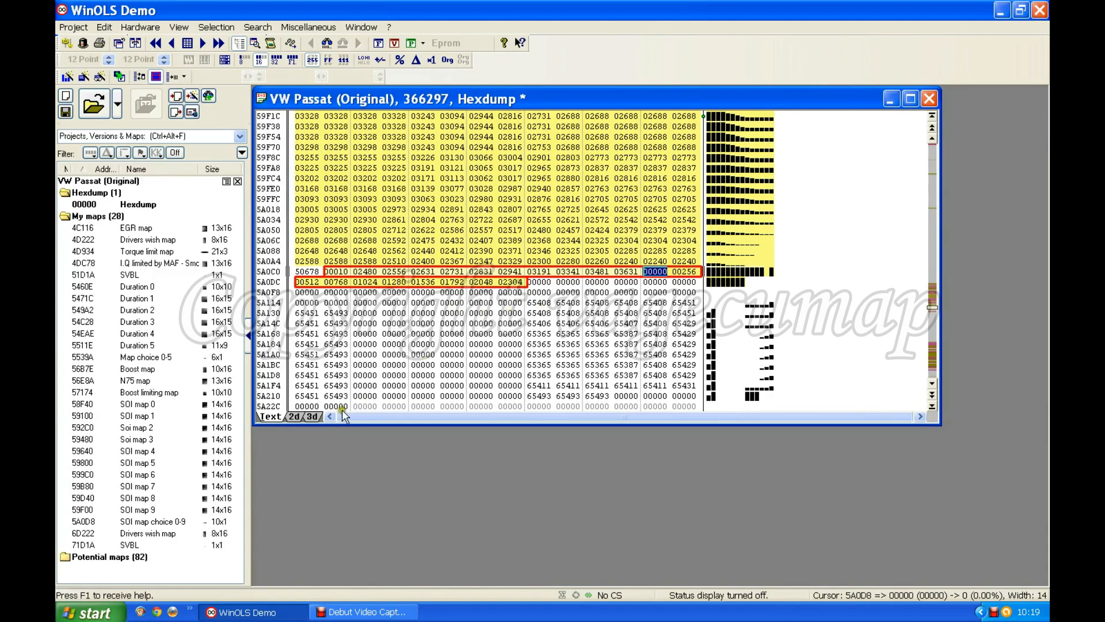
Find the potential 11x14 Bosch map in the hexdump's 2D view beyond the SOI maps and open it as a map.
{"action": "left_click", "coordinate": [294, 416]}
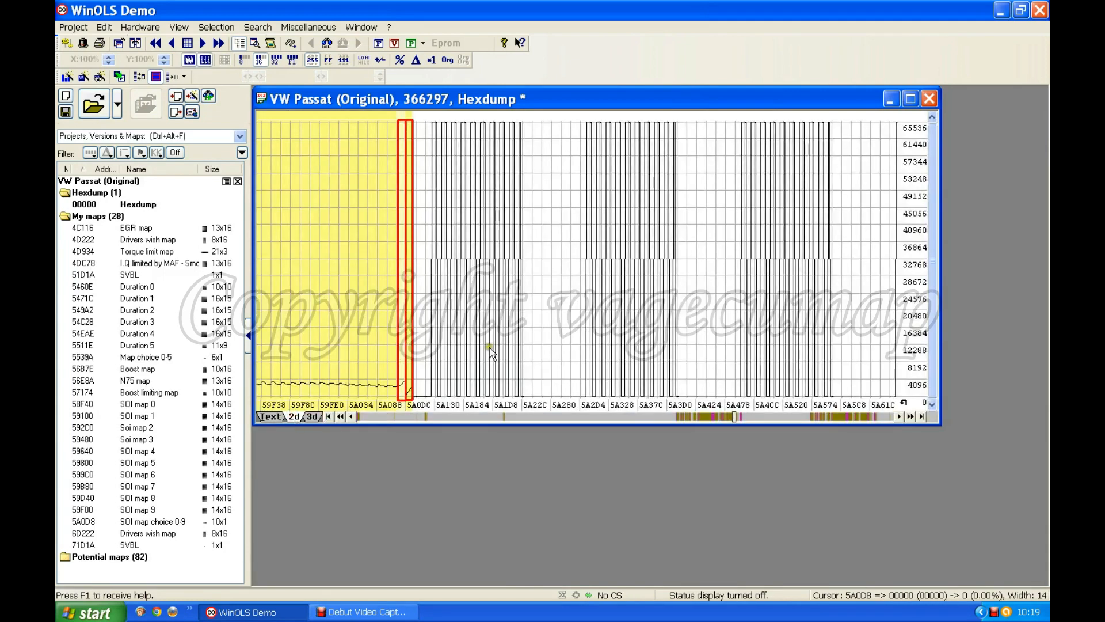
{"action": "scroll", "coordinate": [424, 334], "scroll_direction": "up", "scroll_amount": 3}
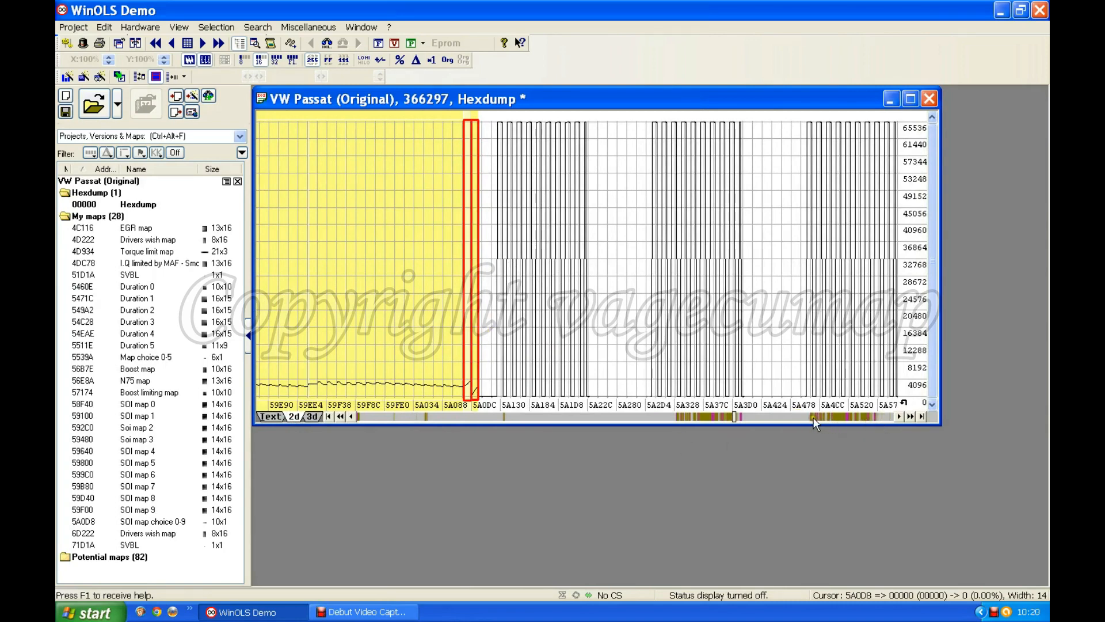
{"action": "left_click", "coordinate": [799, 416]}
{"action": "left_click", "coordinate": [800, 416]}
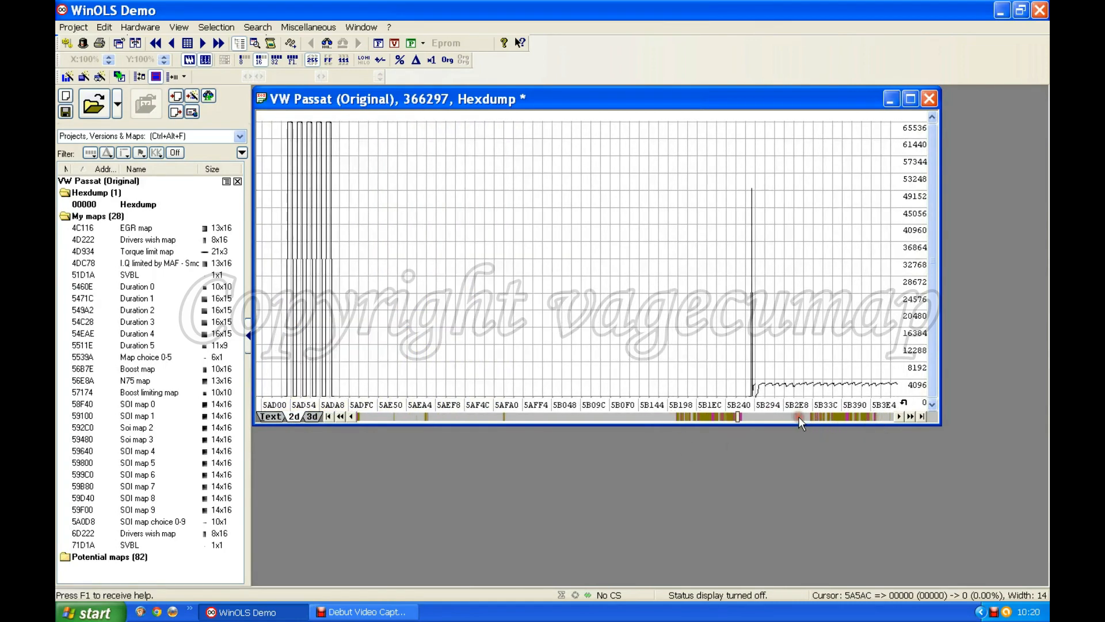
{"action": "scroll", "coordinate": [777, 265], "scroll_direction": "down", "scroll_amount": 5}
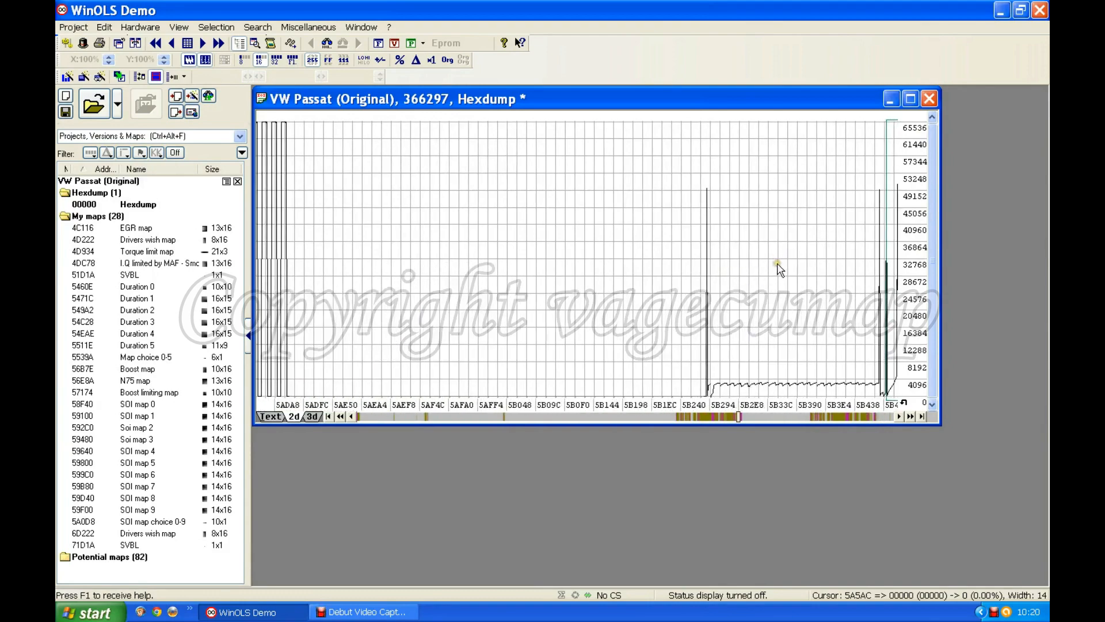
{"action": "scroll", "coordinate": [777, 266], "scroll_direction": "down", "scroll_amount": 5}
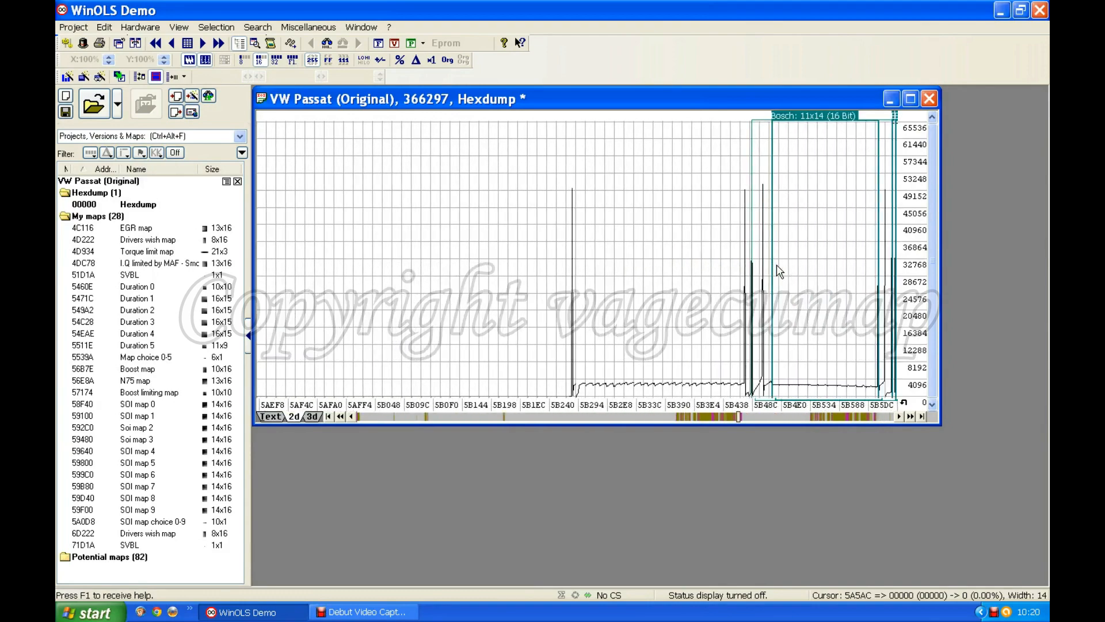
{"action": "scroll", "coordinate": [776, 266], "scroll_direction": "down", "scroll_amount": 4}
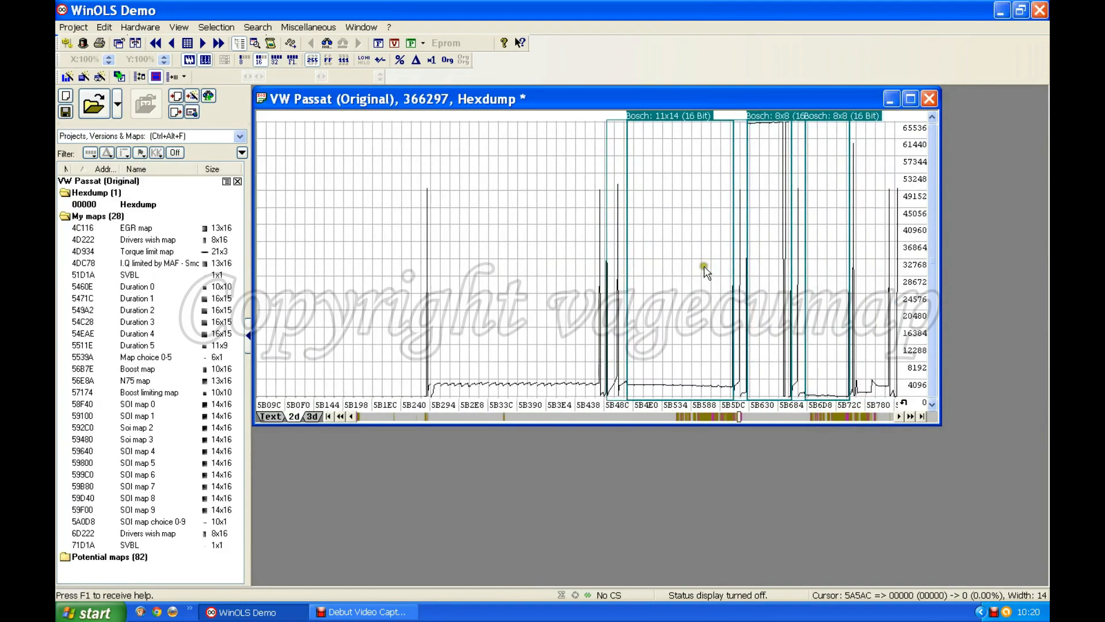
{"action": "scroll", "coordinate": [631, 239], "scroll_direction": "down", "scroll_amount": 2}
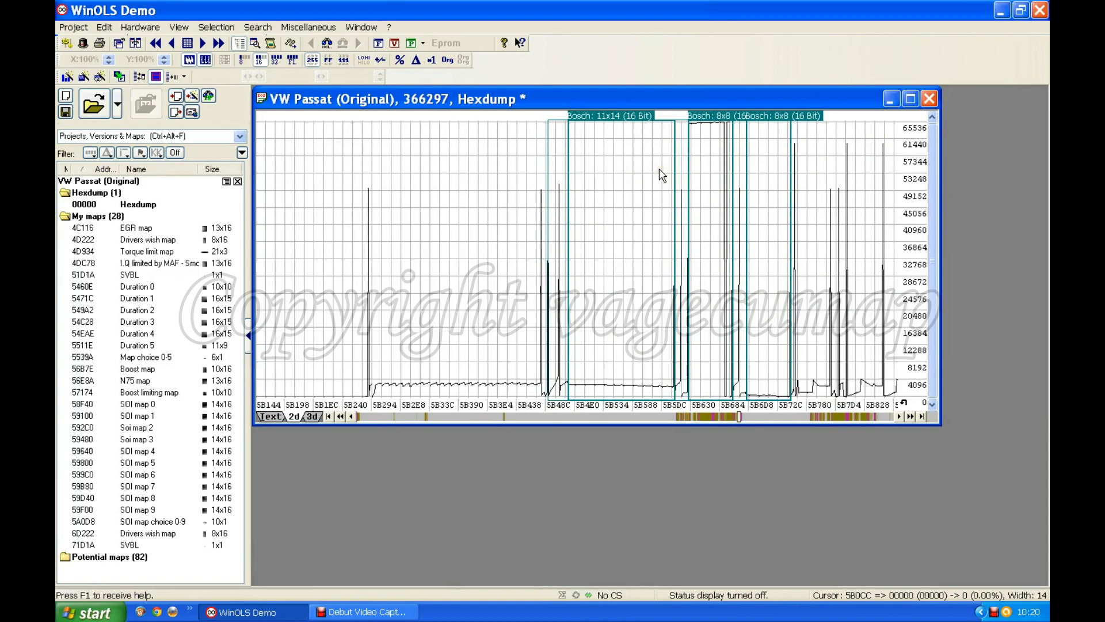
{"action": "left_click", "coordinate": [616, 116]}
{"action": "double_click", "coordinate": [616, 117]}
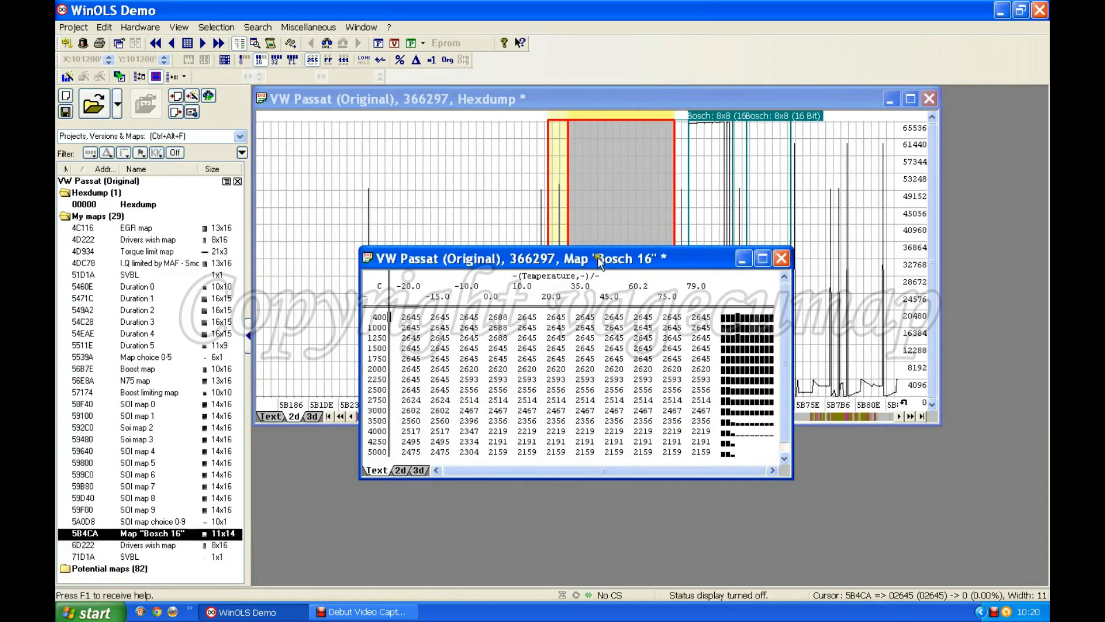
{"action": "left_click_drag", "start_coordinate": [596, 259], "coordinate": [598, 155]}
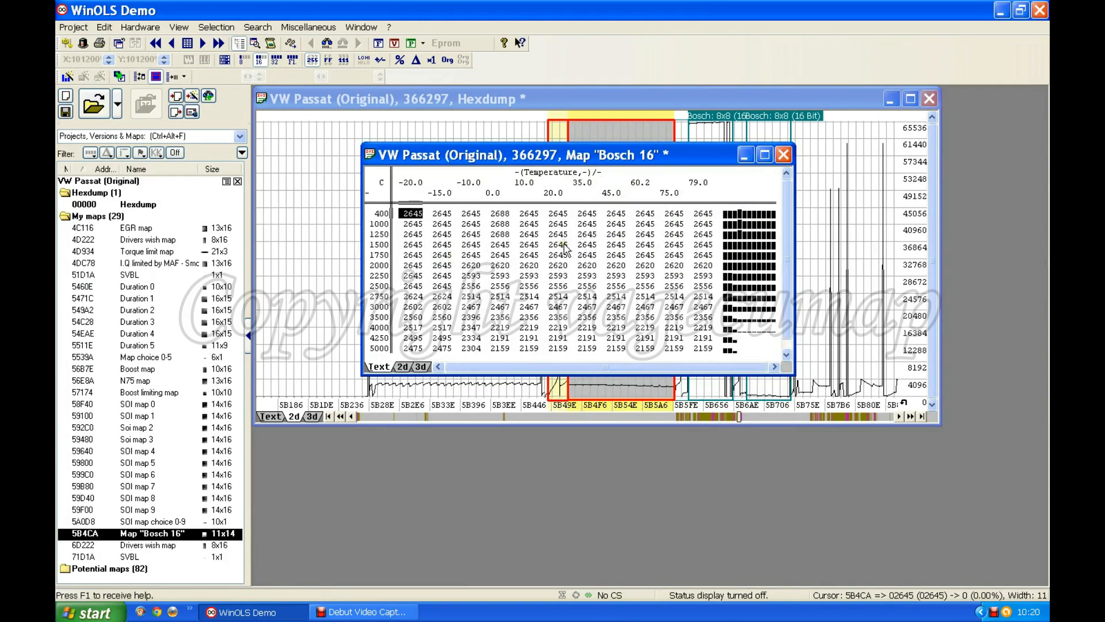
Set the new map's Y-axis description to "Engine speed" and its unit to rpm.
{"action": "left_click", "coordinate": [380, 287]}
{"action": "double_click", "coordinate": [380, 286]}
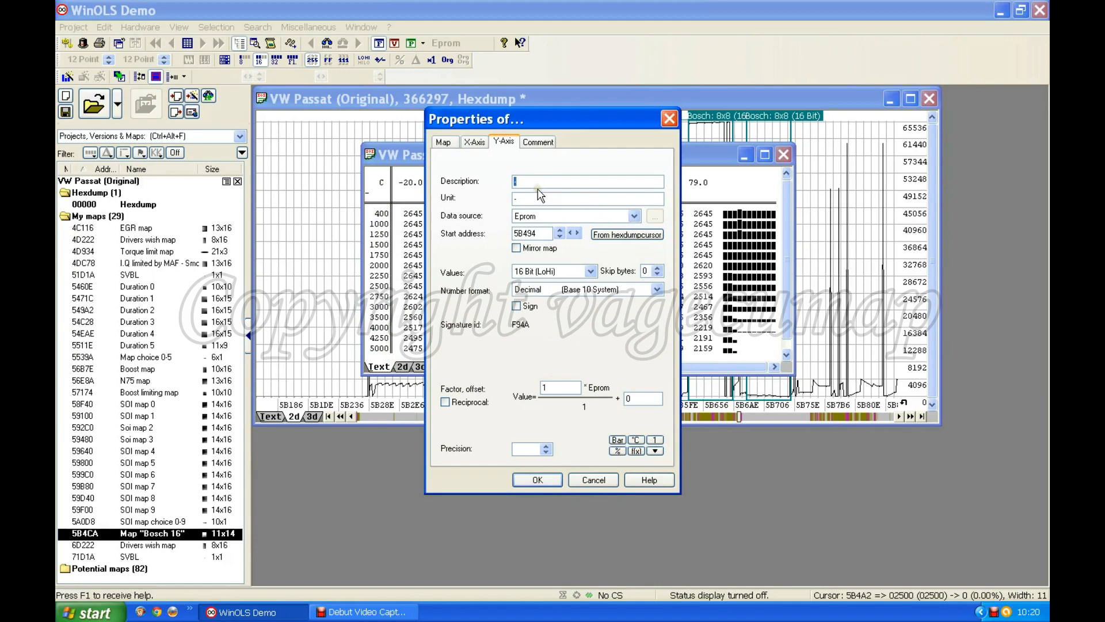
{"action": "type", "text": "Engine speed"}
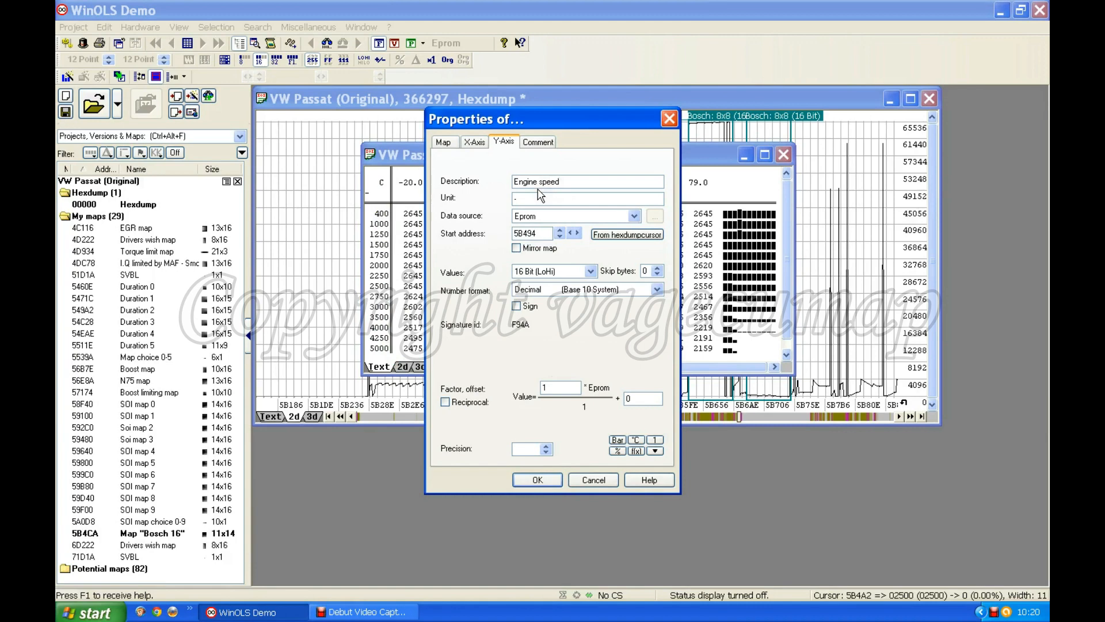
{"action": "key", "text": "Tab"}
{"action": "left_click", "coordinate": [546, 479]}
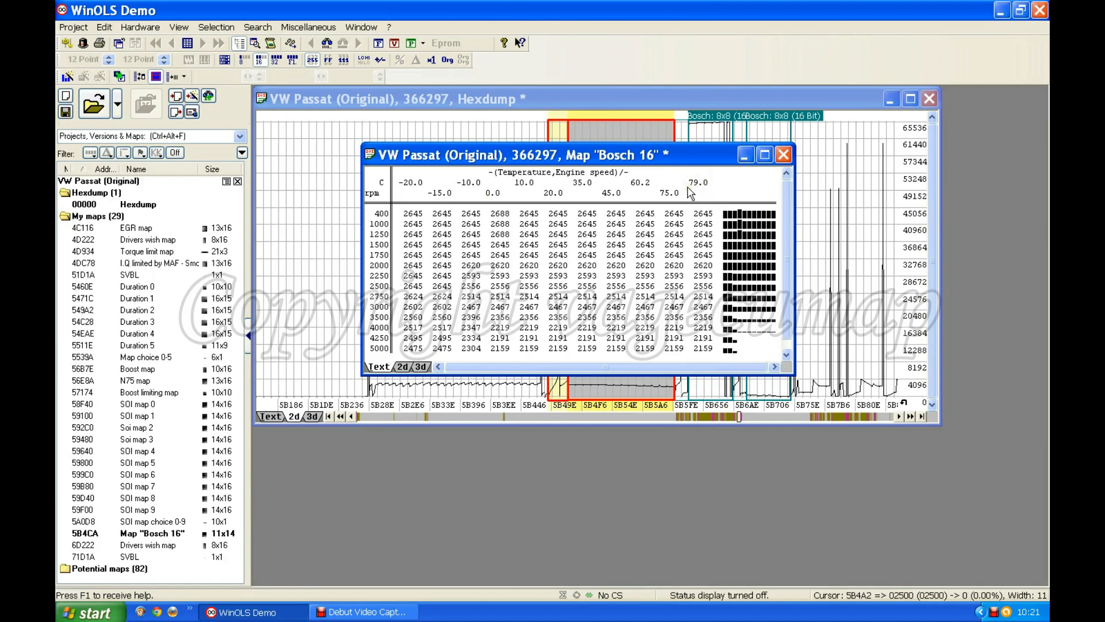
Review the conversion settings of the map's temperature axis and move the map window clear of the hexdump.
{"action": "double_click", "coordinate": [596, 195]}
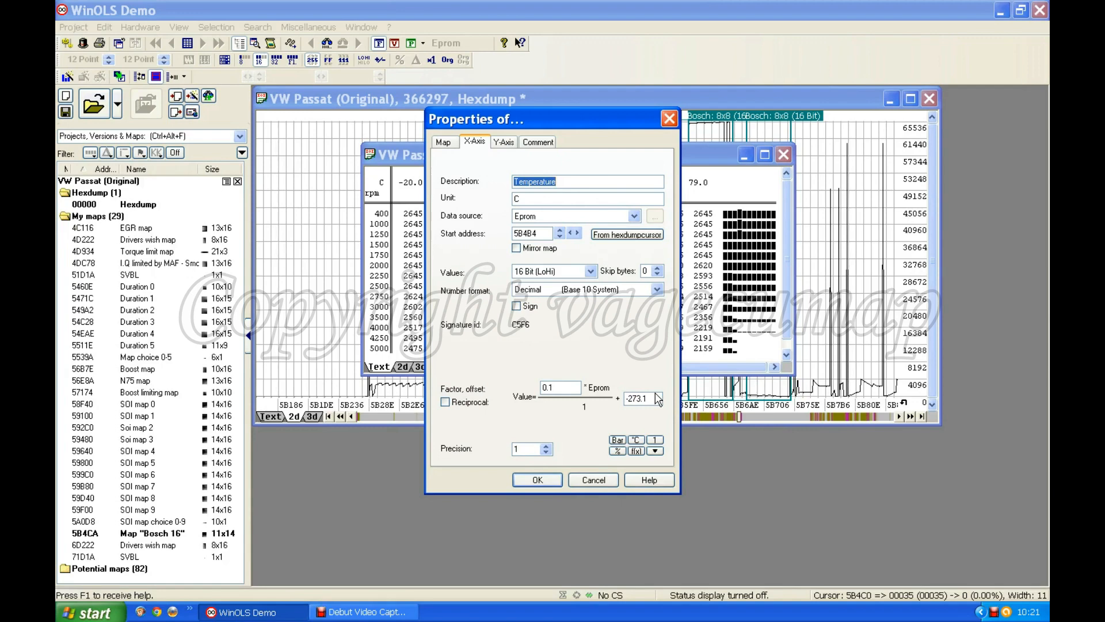
{"action": "left_click", "coordinate": [537, 480]}
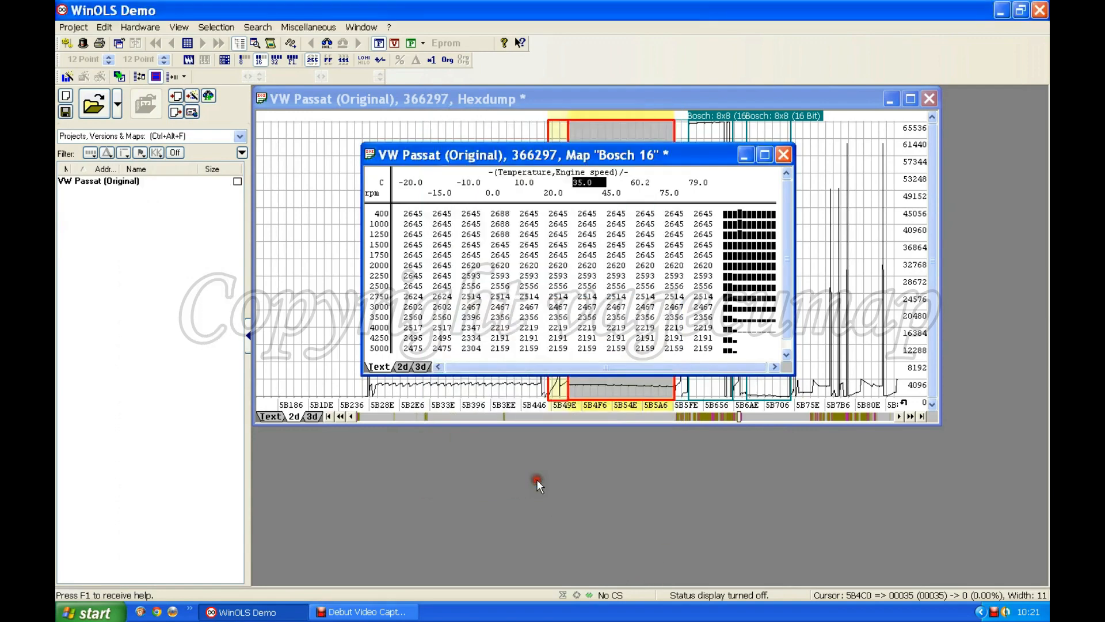
{"action": "left_click_drag", "start_coordinate": [525, 156], "coordinate": [496, 129]}
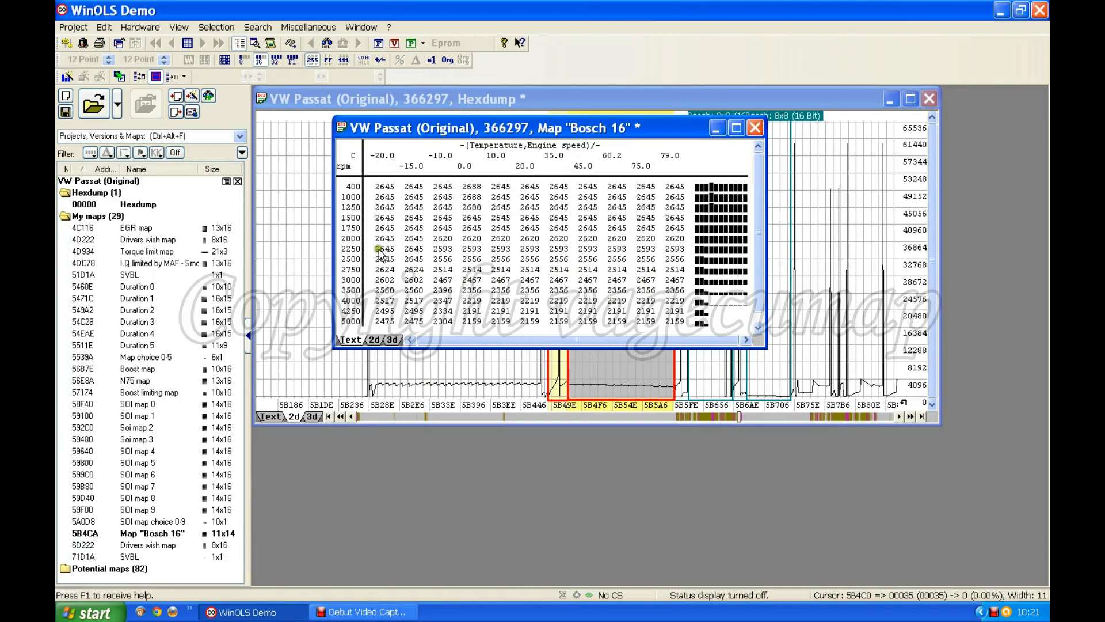
{"action": "left_click", "coordinate": [550, 247]}
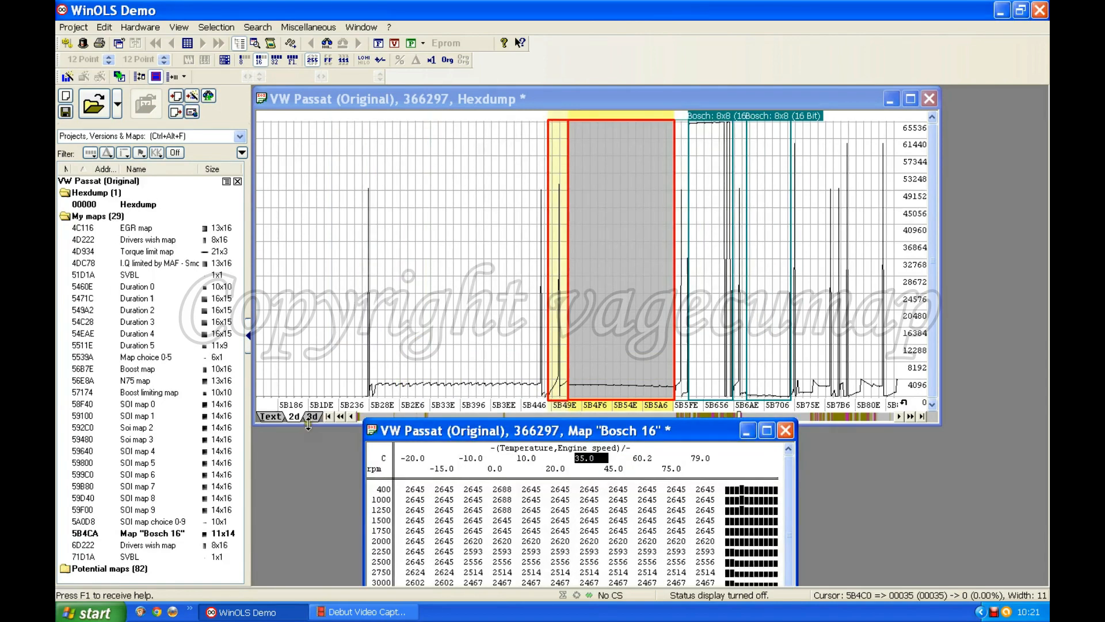
Examine the hexdump as text between the end of the SOI maps and the new 11x14 map.
{"action": "left_click", "coordinate": [274, 416]}
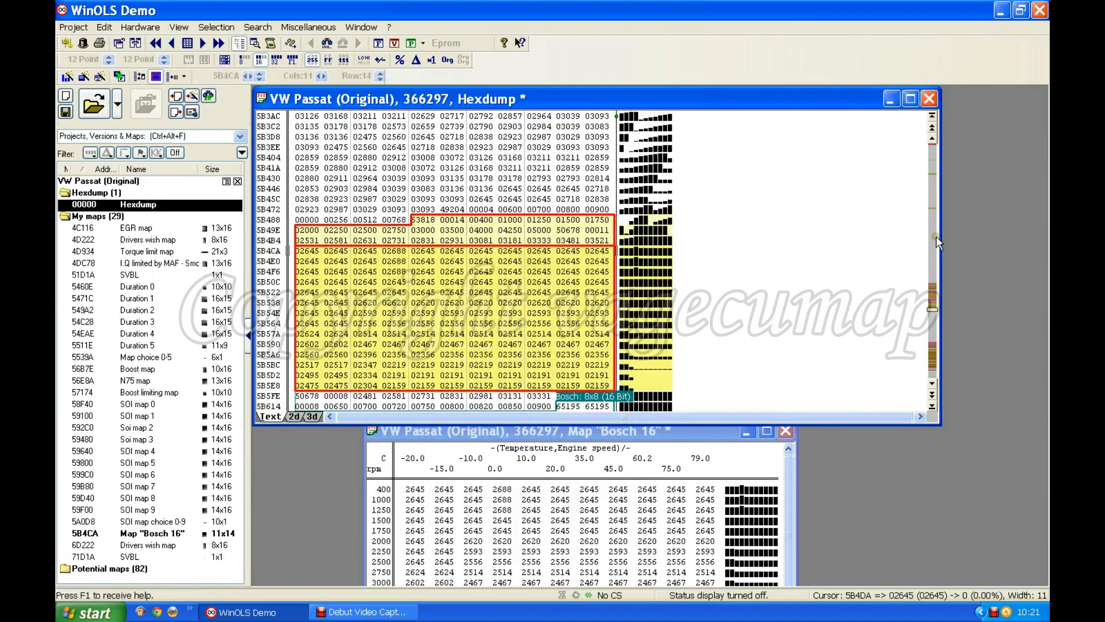
{"action": "scroll", "coordinate": [936, 236], "scroll_direction": "up", "scroll_amount": 20}
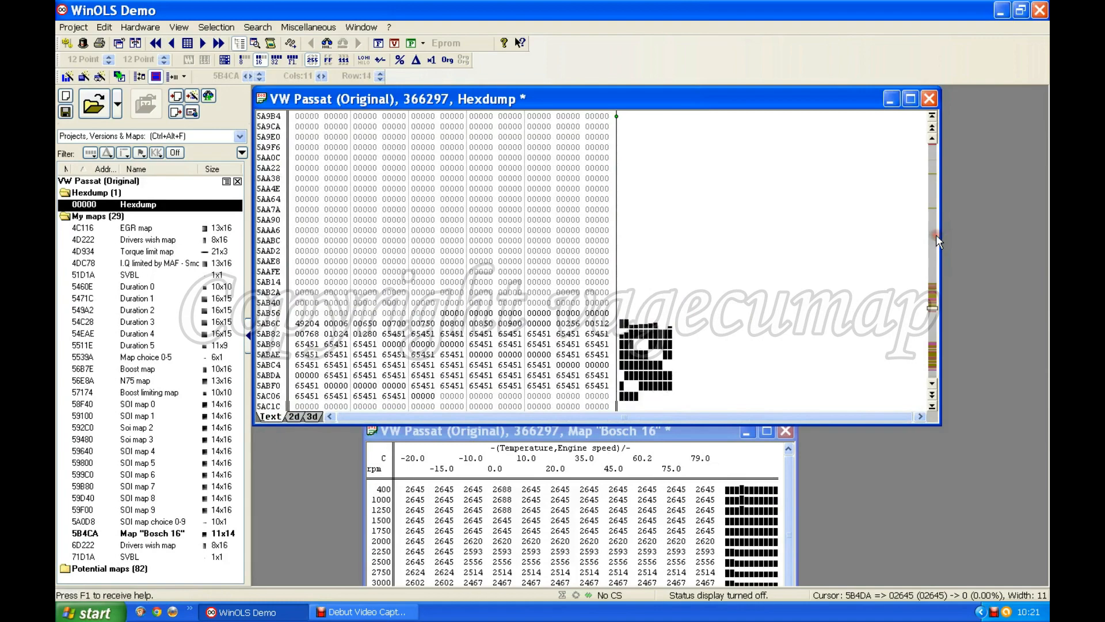
{"action": "scroll", "coordinate": [936, 236], "scroll_direction": "up", "scroll_amount": 20}
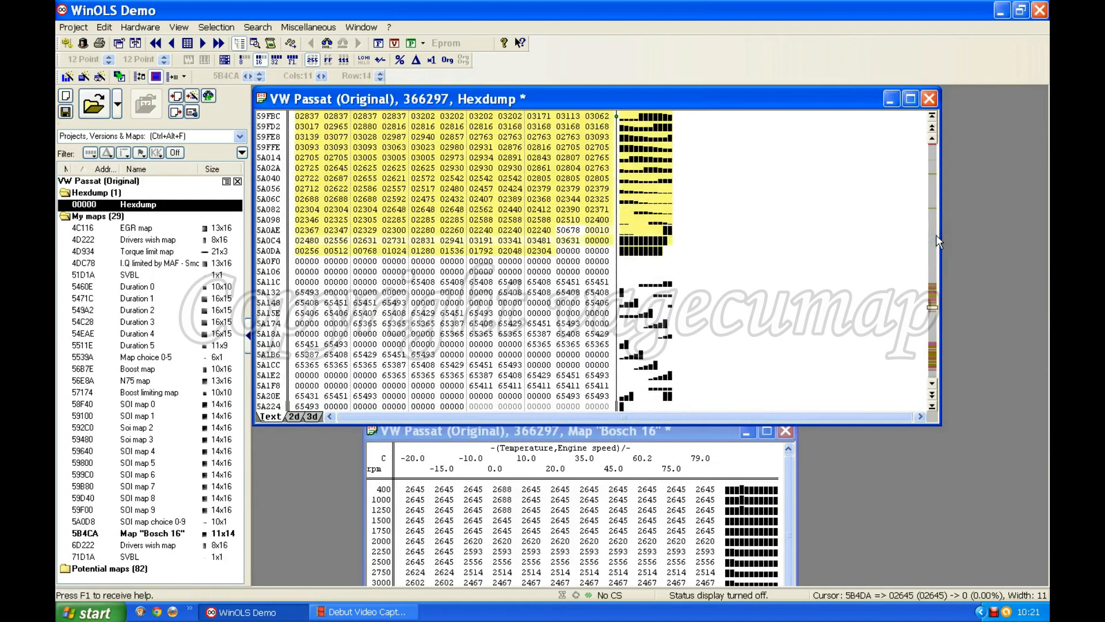
{"action": "scroll", "coordinate": [653, 223], "scroll_direction": "up", "scroll_amount": 4}
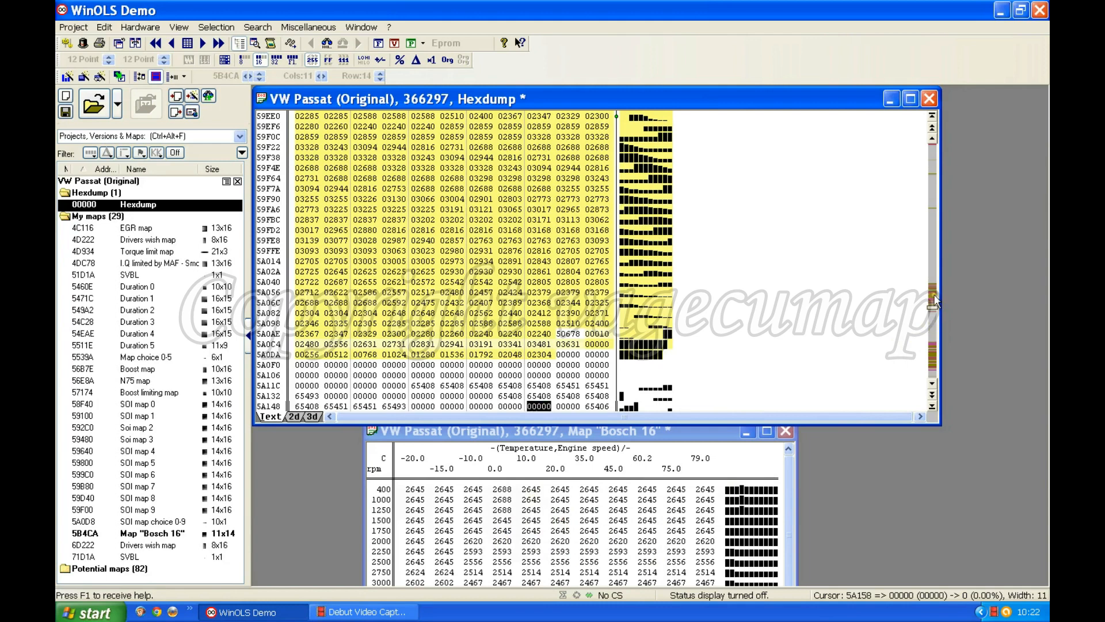
{"action": "left_click", "coordinate": [930, 326]}
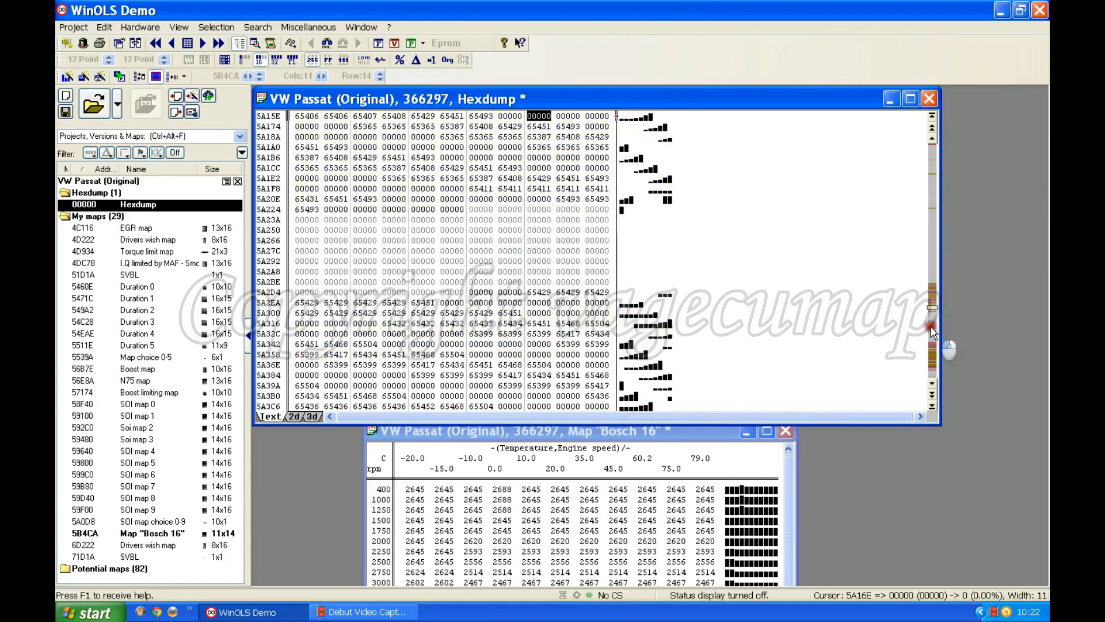
{"action": "left_click", "coordinate": [932, 326]}
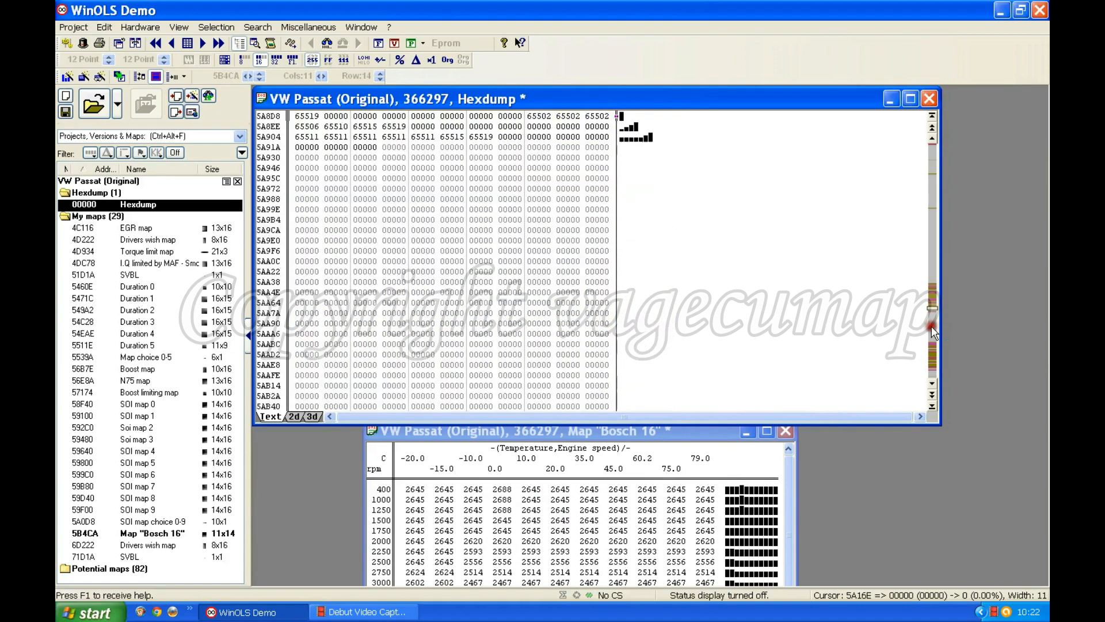
{"action": "left_click", "coordinate": [931, 326]}
{"action": "left_click", "coordinate": [932, 326]}
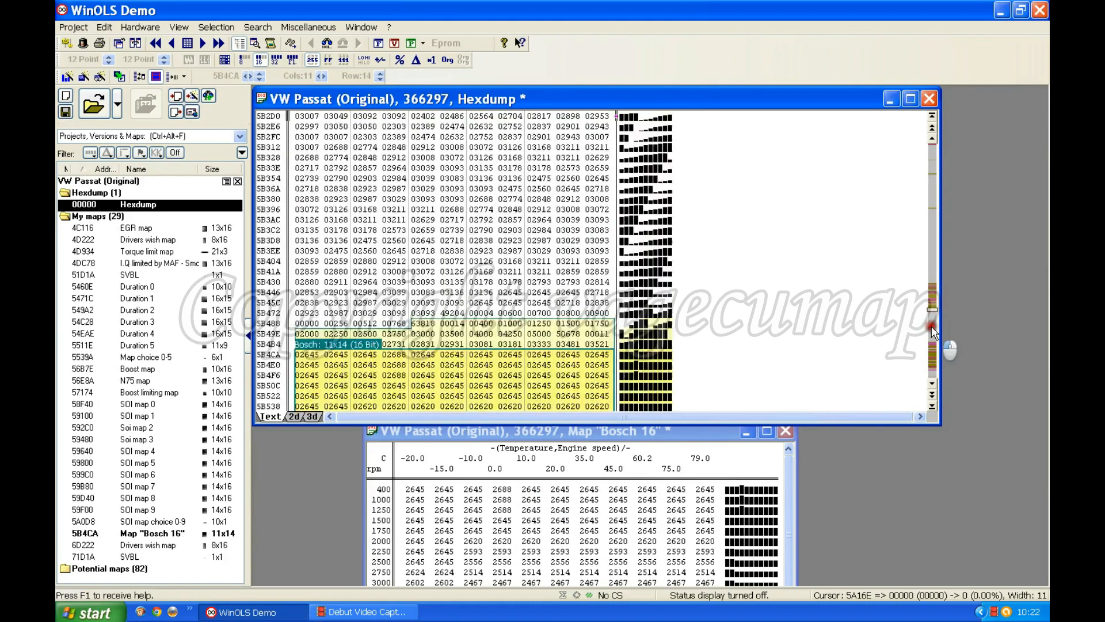
{"action": "left_click", "coordinate": [932, 326]}
{"action": "scroll", "coordinate": [707, 288], "scroll_direction": "up", "scroll_amount": 4}
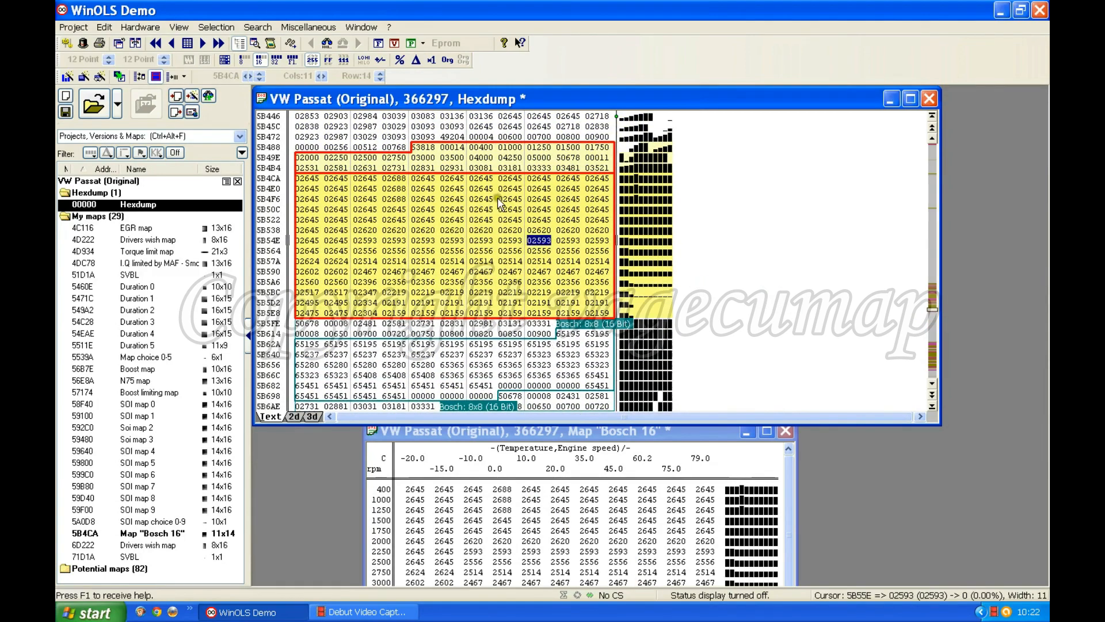
Place the Bosch 16 map window beside its highlighted data in the hexdump.
{"action": "left_click", "coordinate": [593, 528]}
{"action": "left_click_drag", "start_coordinate": [596, 529], "coordinate": [656, 475]}
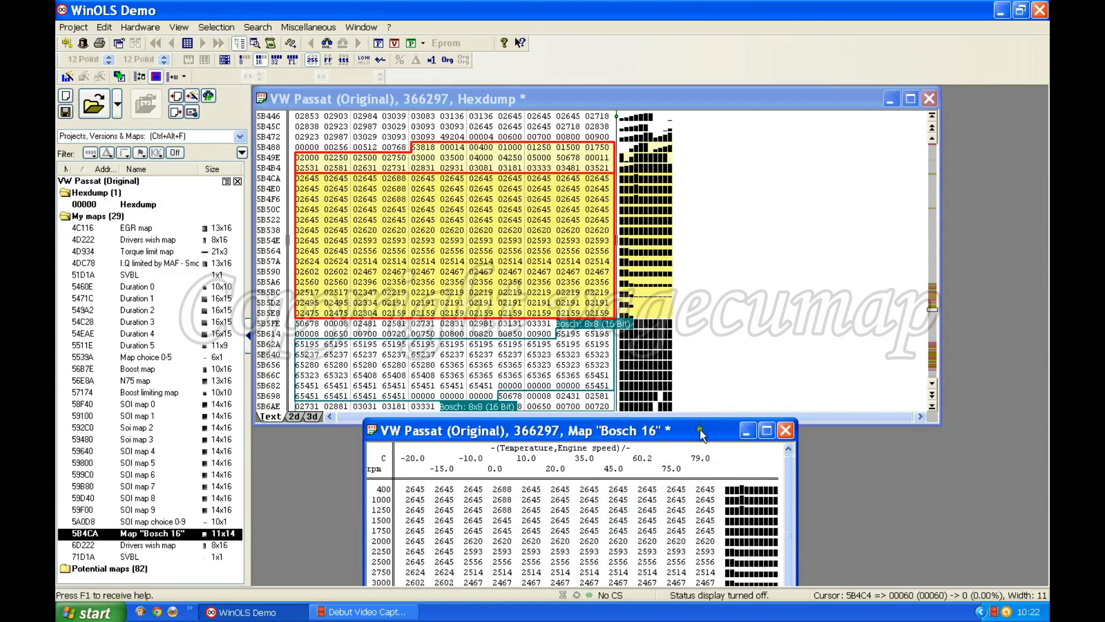
{"action": "left_click_drag", "start_coordinate": [954, 161], "coordinate": [954, 160]}
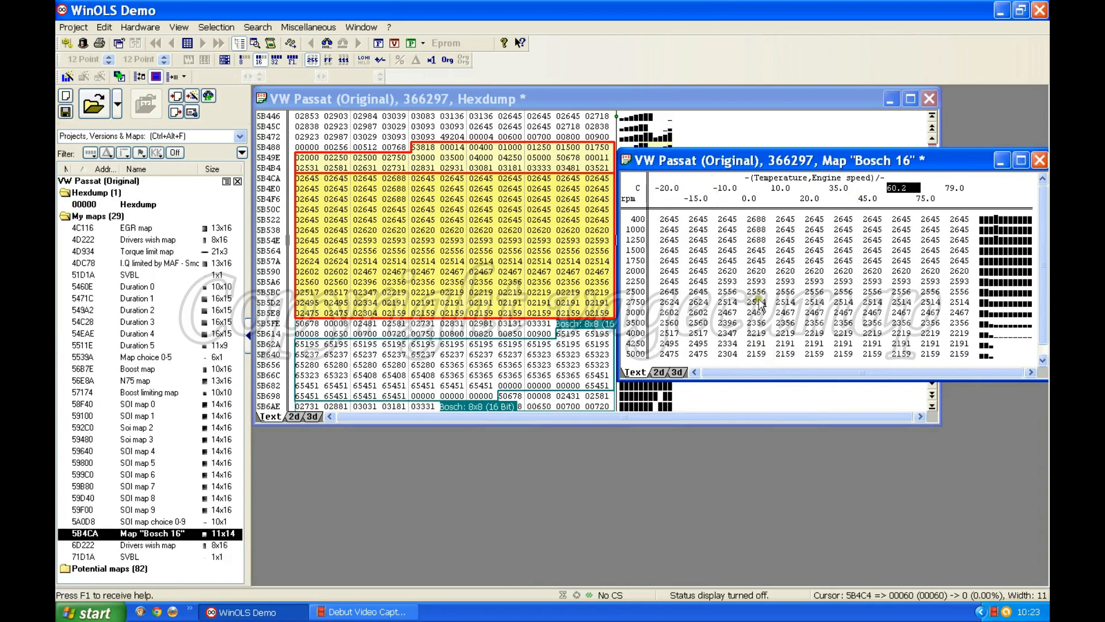
Set the Bosch 16 map's value description to "Crankshaft rotation" and its unit to "cr".
{"action": "double_click", "coordinate": [787, 288]}
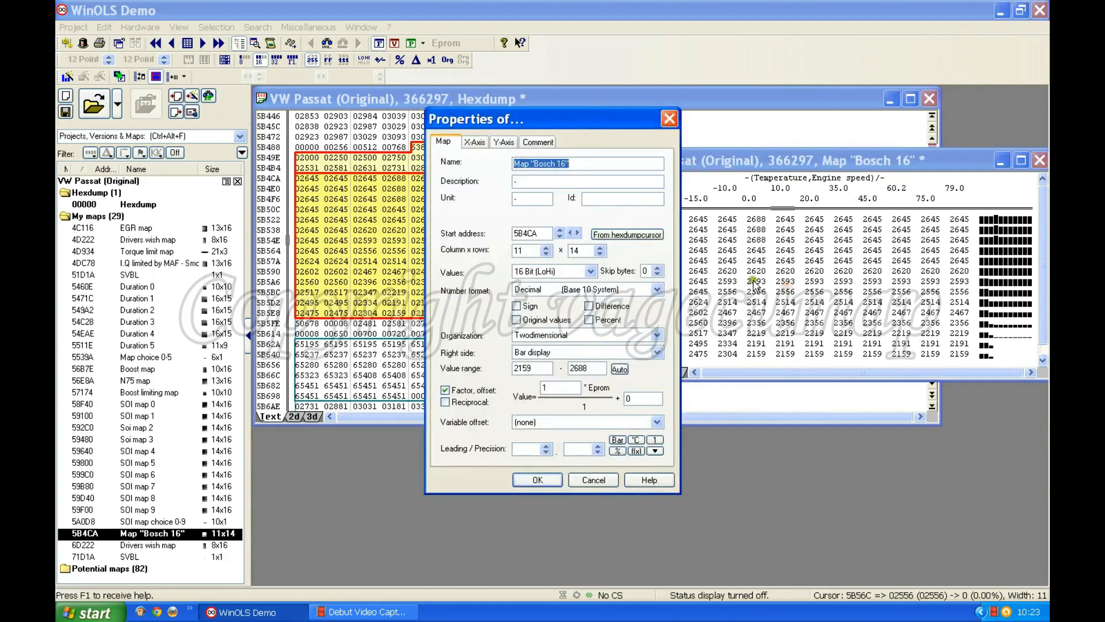
{"action": "left_click", "coordinate": [541, 182]}
{"action": "key", "text": "BackSpace"}
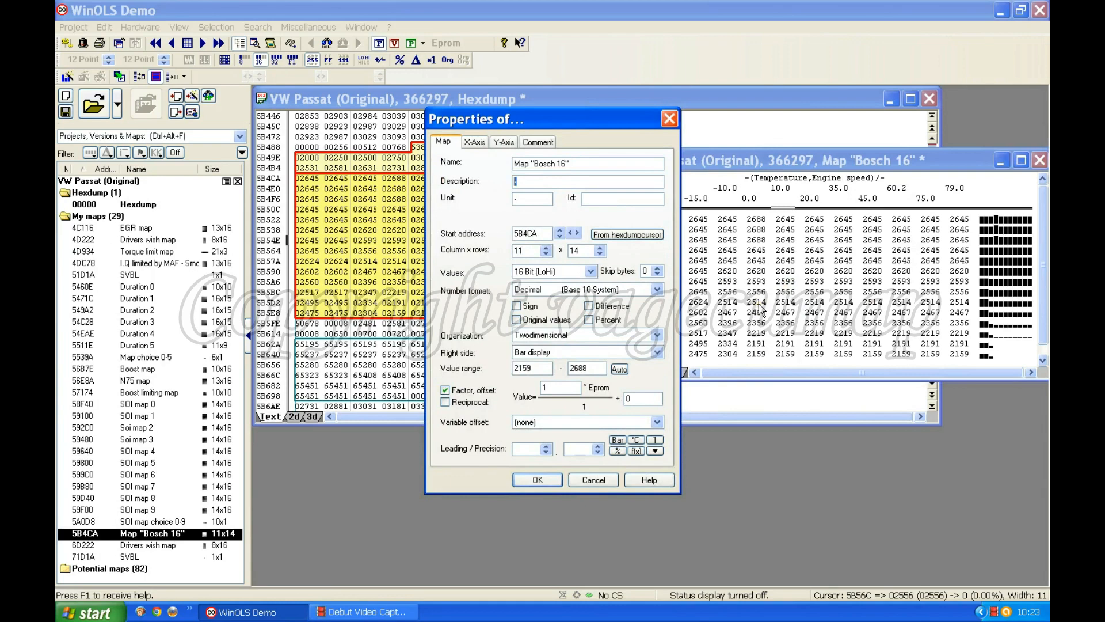
{"action": "type", "text": "Crankshaft rot"}
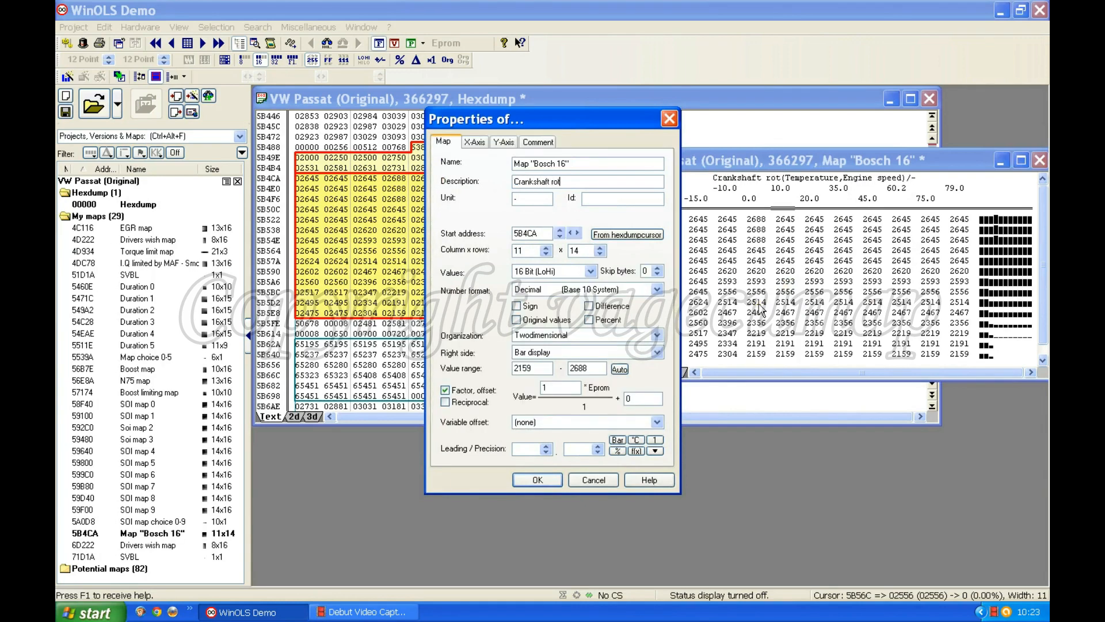
{"action": "type", "text": "a"}
{"action": "type", "text": "ion"}
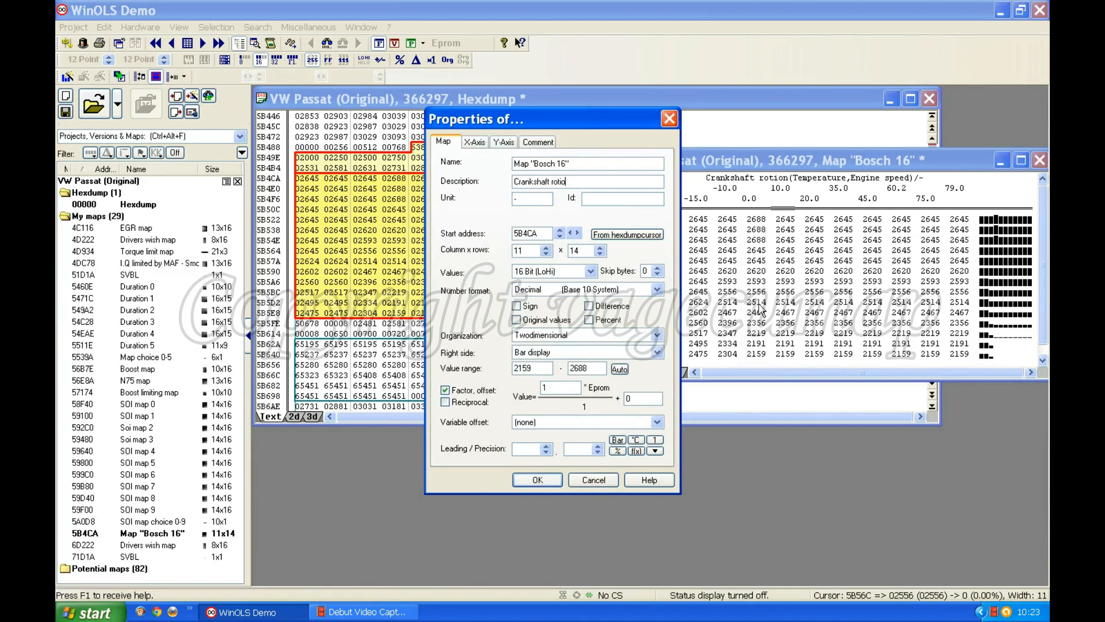
{"action": "key", "text": "BackSpace"}
{"action": "key", "text": "BackSpace"}
{"action": "key", "text": "BackSpace"}
{"action": "type", "text": "ation"}
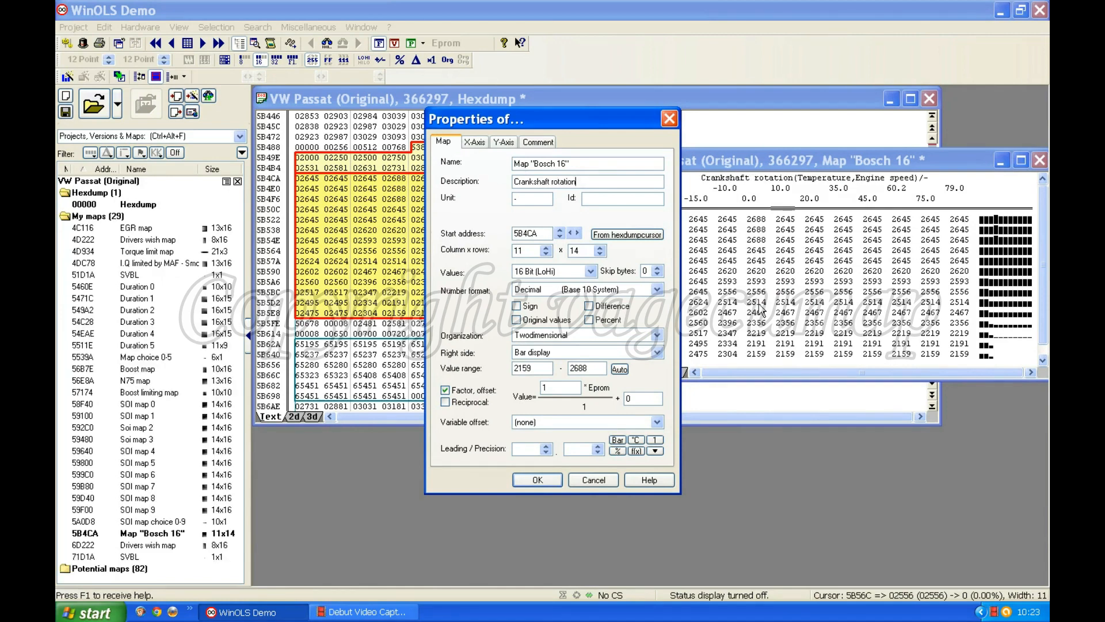
{"action": "left_click", "coordinate": [519, 200]}
{"action": "type", "text": "cr"}
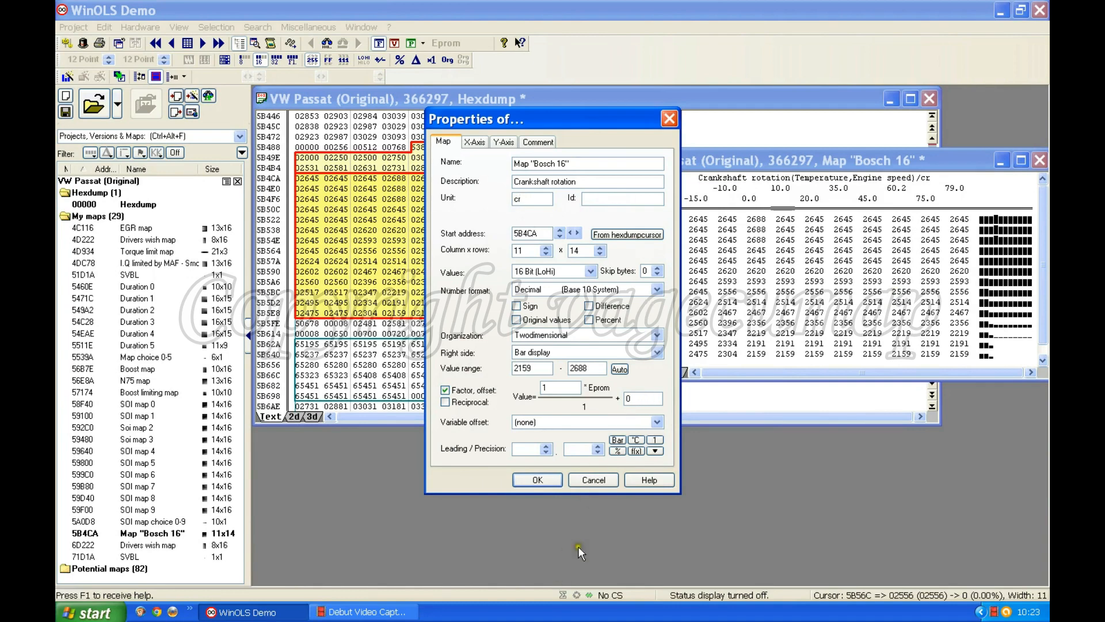
Set the map values' precision to 2 decimals and their conversion factor to 0.023437.
{"action": "left_click", "coordinate": [599, 448]}
{"action": "left_click", "coordinate": [599, 448]}
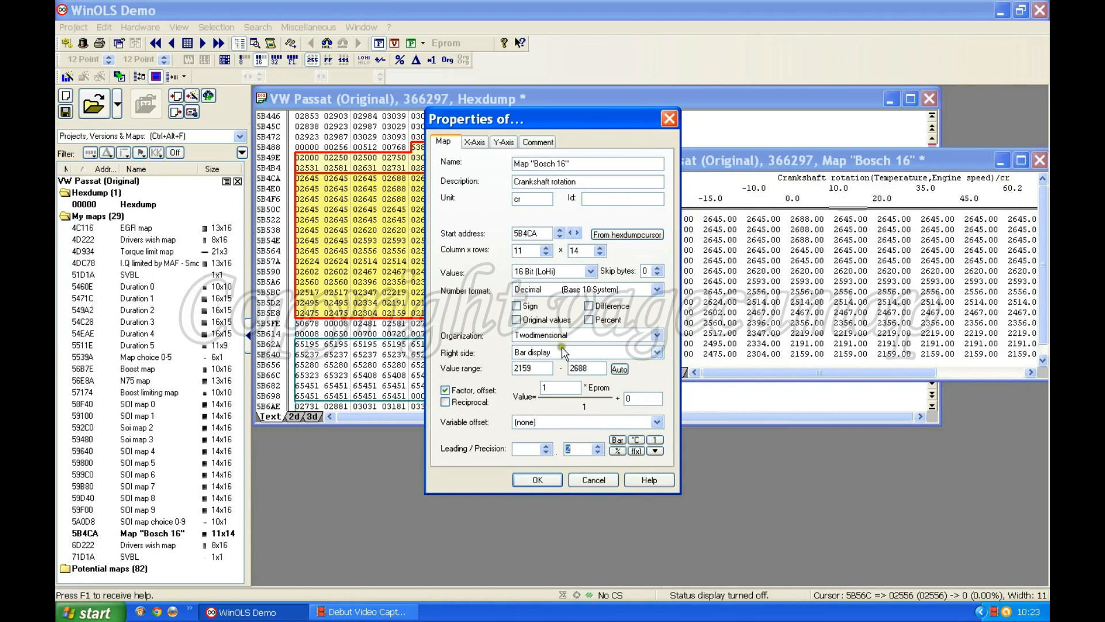
{"action": "left_click_drag", "start_coordinate": [566, 385], "coordinate": [535, 395]}
{"action": "type", "text": "0.0"}
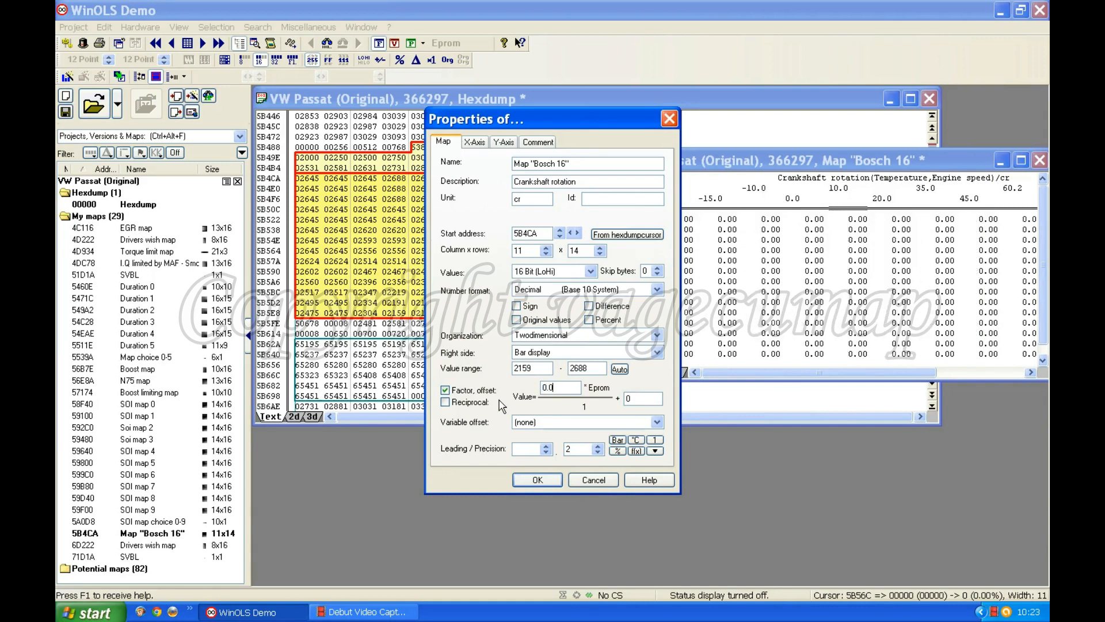
{"action": "type", "text": "23437"}
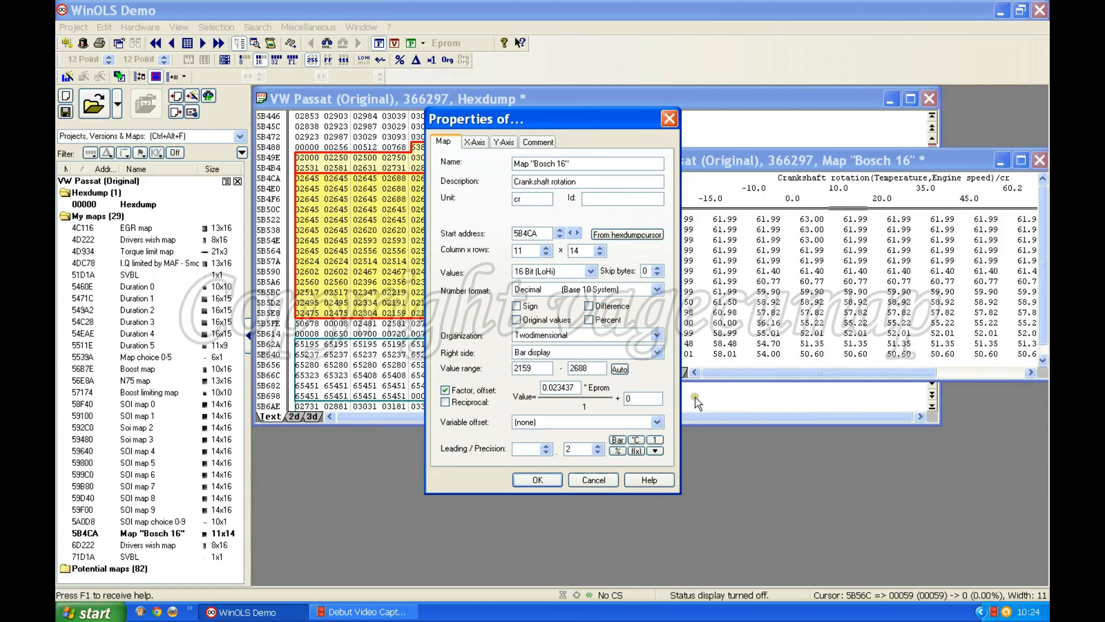
Apply the Bosch 16 map's properties and move its window over the hexdump to review the values across all temperature columns.
{"action": "left_click", "coordinate": [536, 482]}
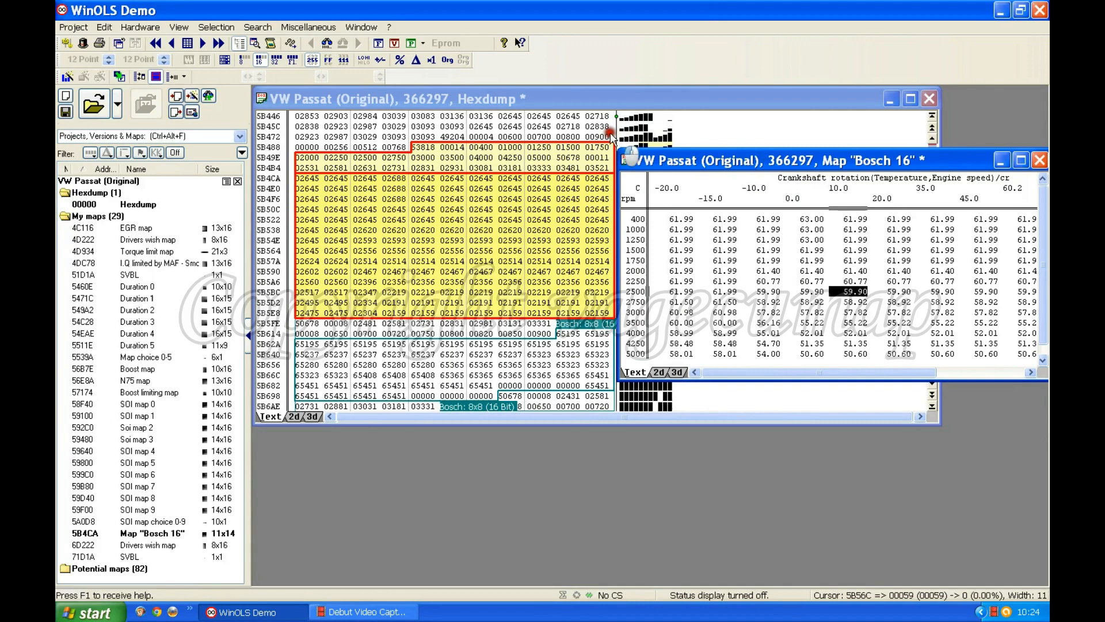
{"action": "left_click_drag", "start_coordinate": [847, 161], "coordinate": [581, 143]}
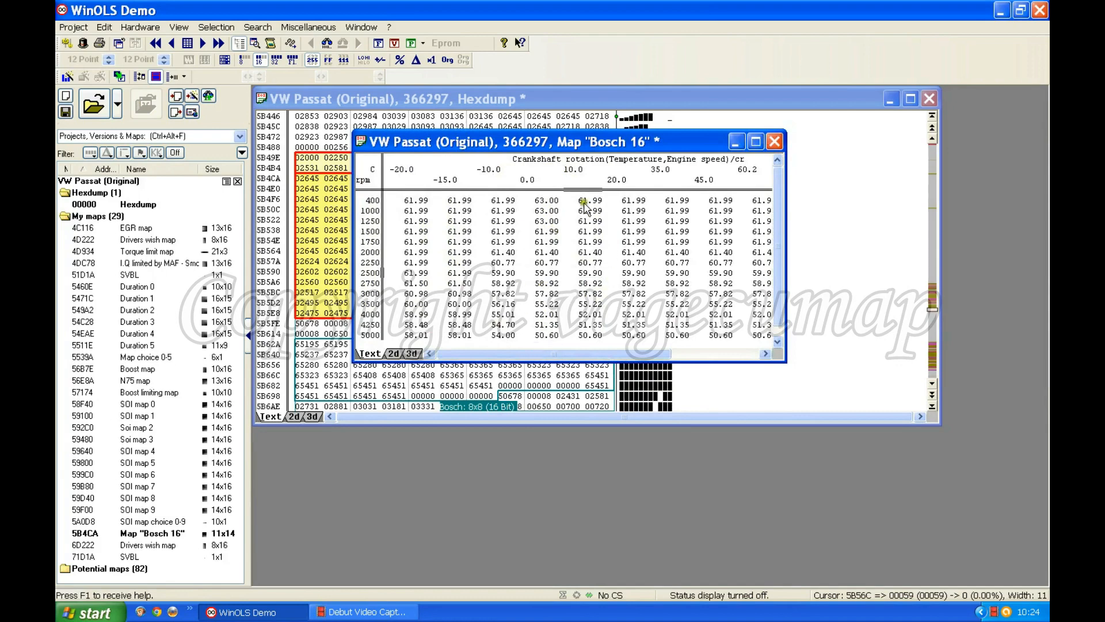
{"action": "mouse_move", "coordinate": [587, 355]}
{"action": "left_mouse_down"}
{"action": "mouse_move", "coordinate": [695, 363]}
{"action": "mouse_move", "coordinate": [498, 358]}
{"action": "left_mouse_up"}
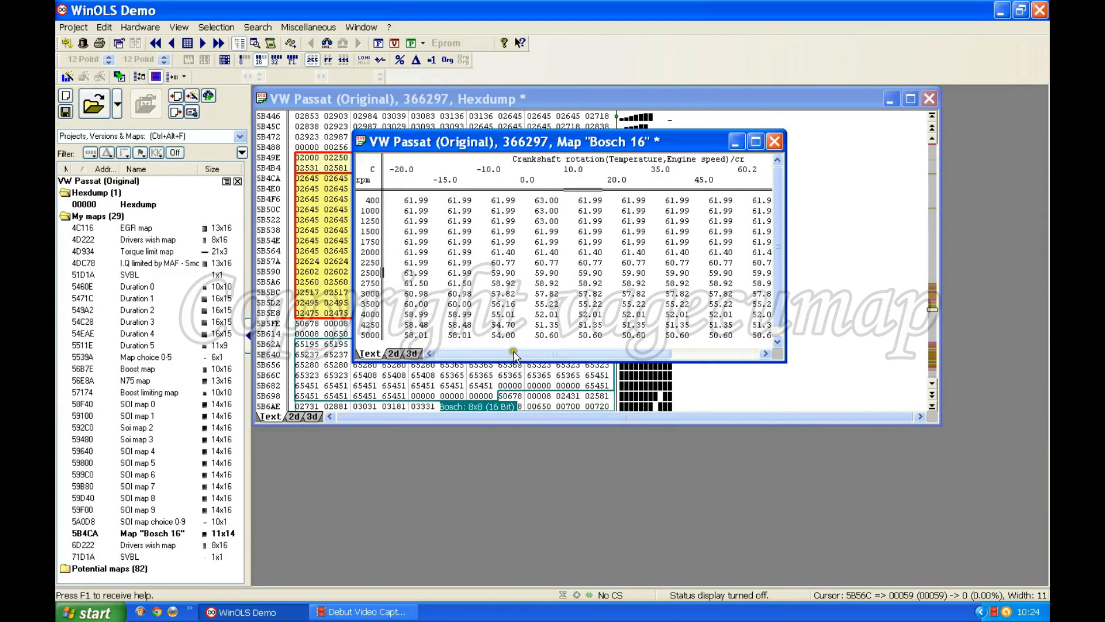
{"action": "left_click_drag", "start_coordinate": [592, 353], "coordinate": [642, 357]}
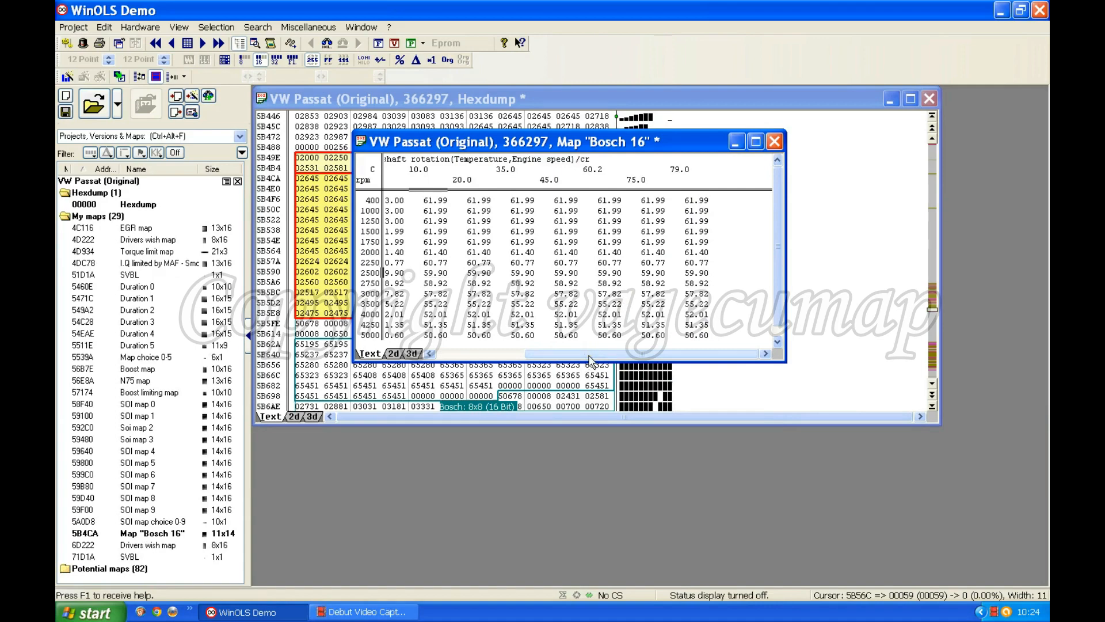
{"action": "left_click_drag", "start_coordinate": [589, 359], "coordinate": [505, 354]}
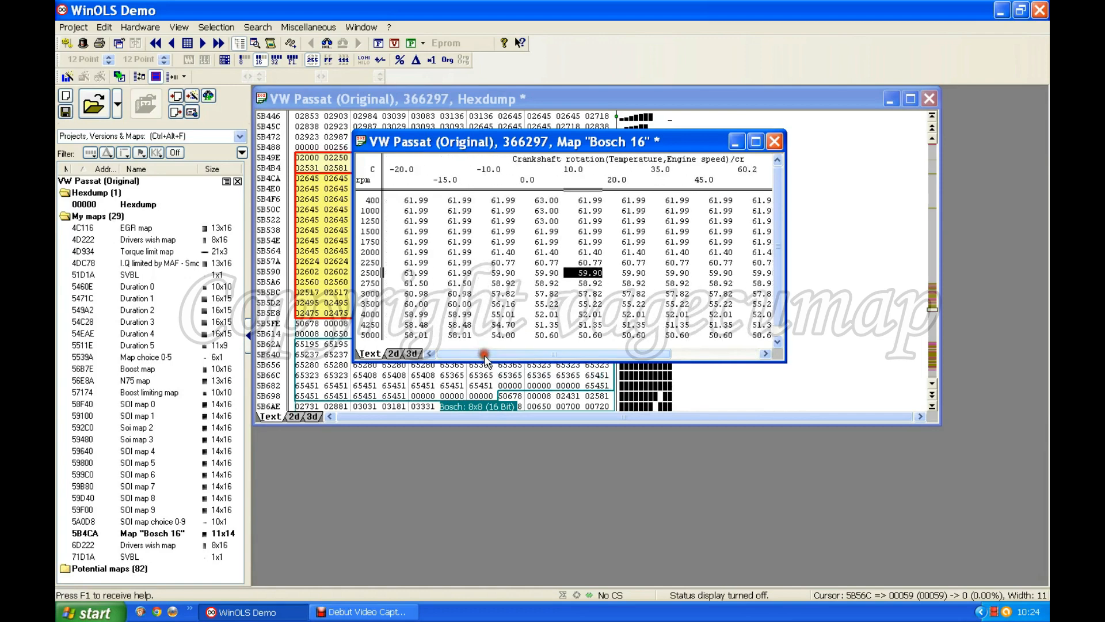
Set the offset of the Bosch 16 map's value conversion to -78.
{"action": "left_click", "coordinate": [565, 254]}
{"action": "key", "text": "ctrl+e"}
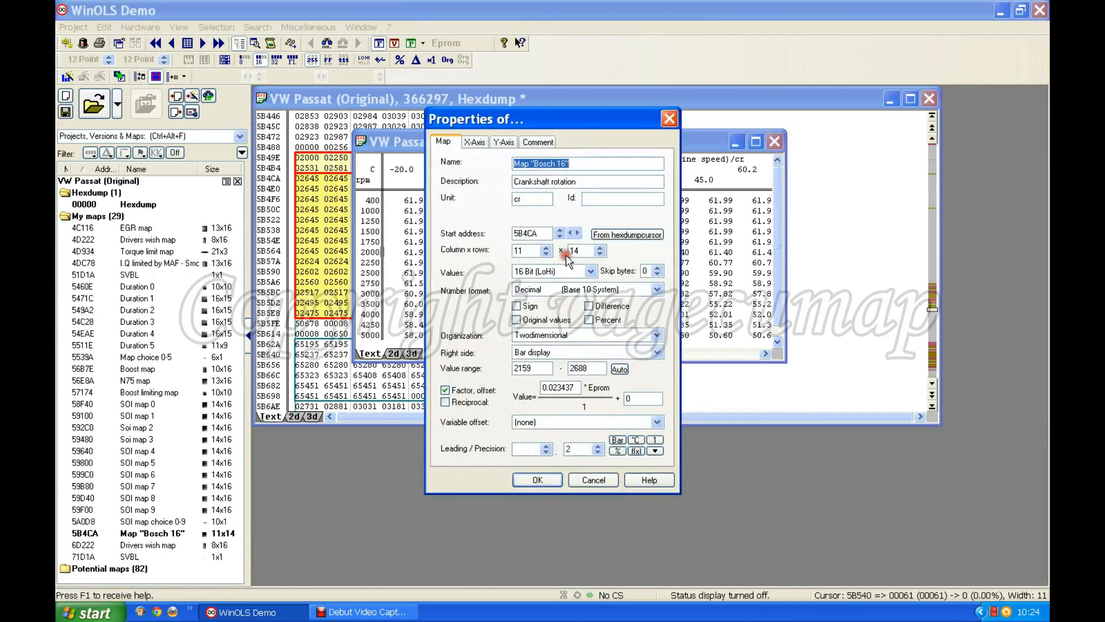
{"action": "left_click_drag", "start_coordinate": [631, 398], "coordinate": [607, 397]}
{"action": "type", "text": "-78"}
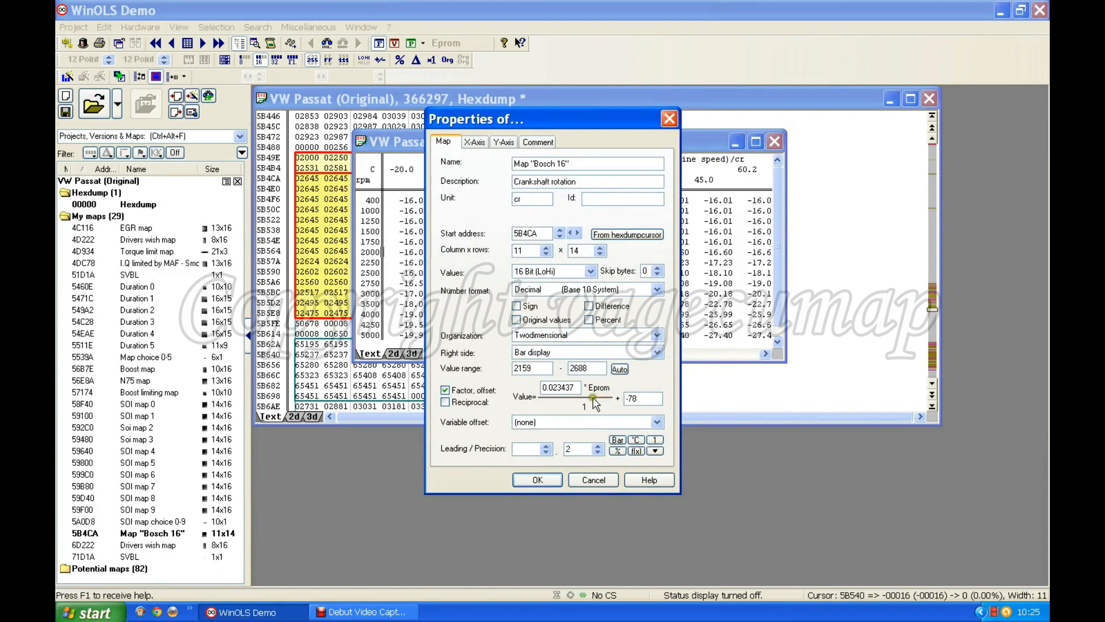
{"action": "left_click", "coordinate": [537, 479]}
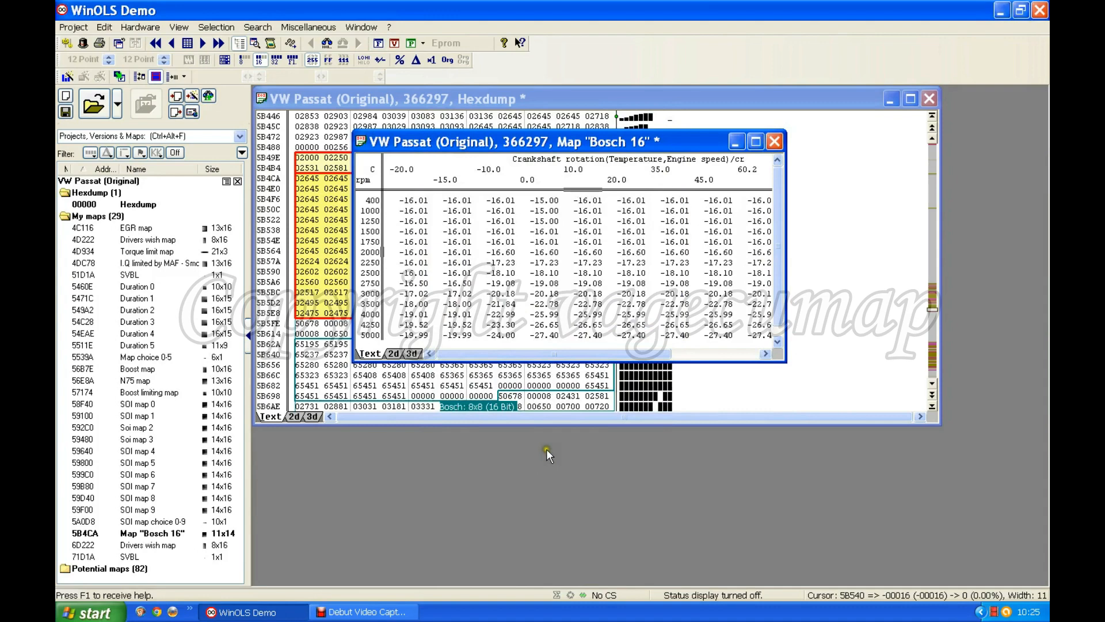
Rename the Bosch 16 map as "SOI limiting map" and close its window.
{"action": "left_click_drag", "start_coordinate": [538, 353], "coordinate": [636, 357]}
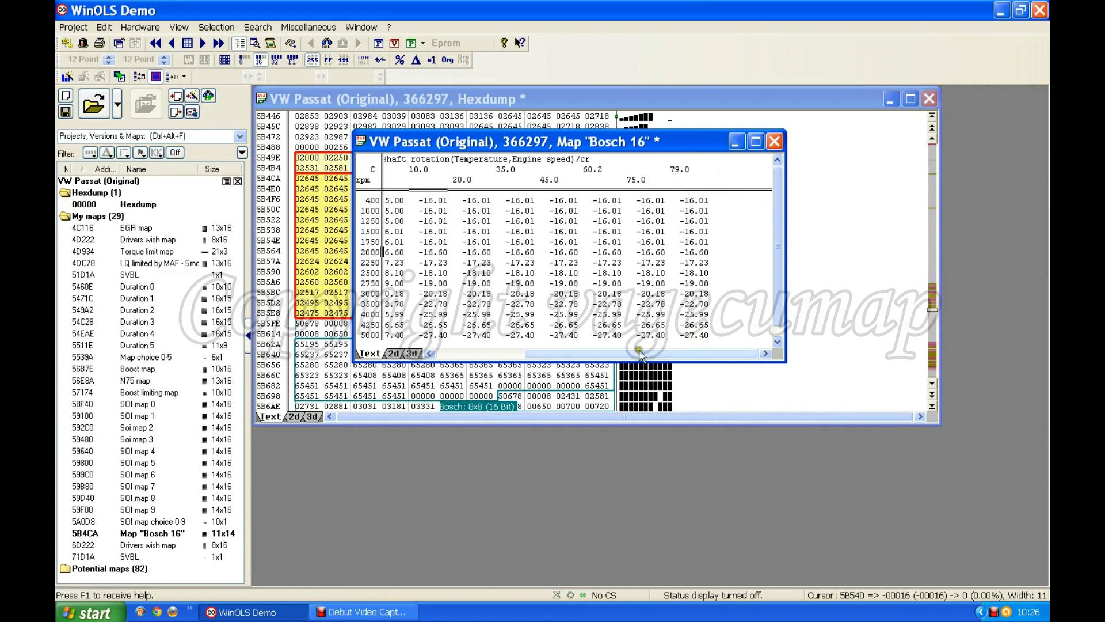
{"action": "left_click_drag", "start_coordinate": [642, 355], "coordinate": [432, 357]}
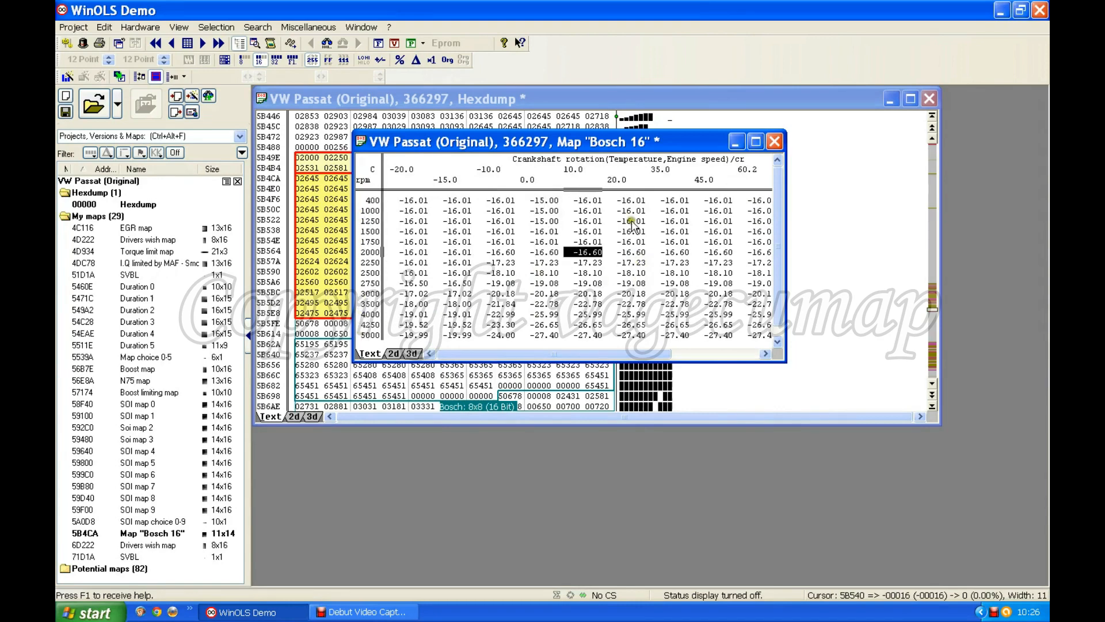
{"action": "left_click_drag", "start_coordinate": [631, 355], "coordinate": [600, 355]}
{"action": "left_click_drag", "start_coordinate": [558, 354], "coordinate": [728, 350]}
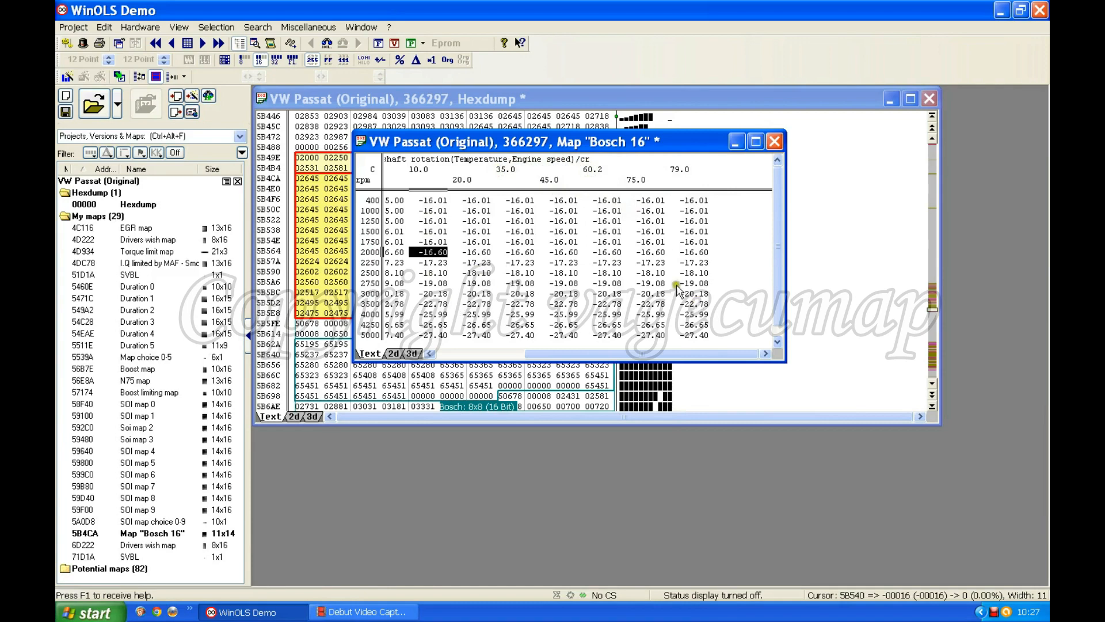
{"action": "double_click", "coordinate": [508, 242]}
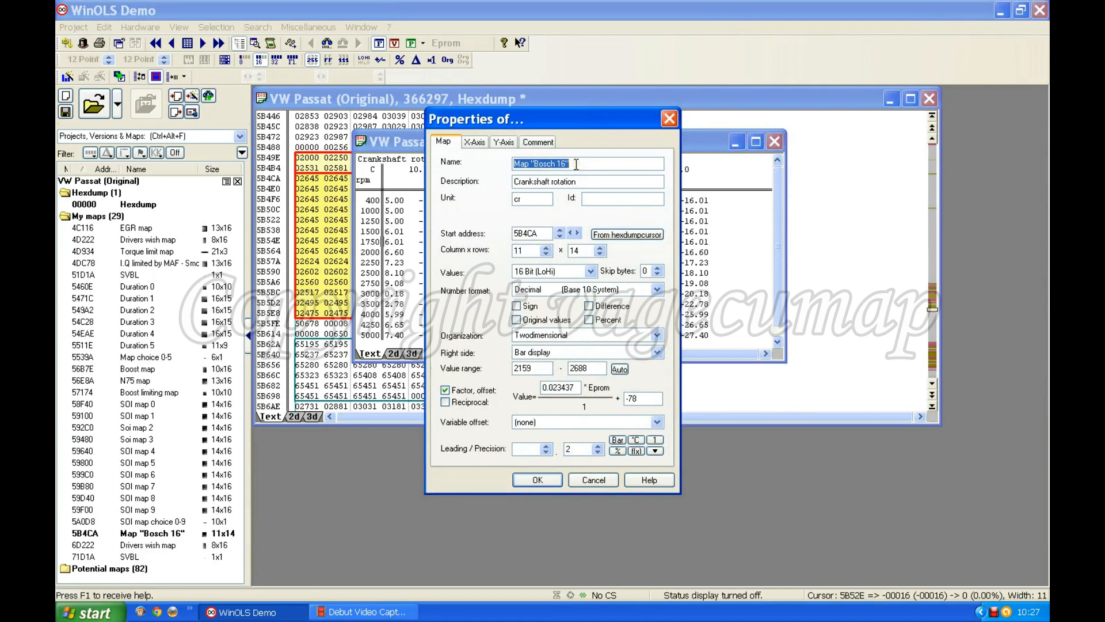
{"action": "type", "text": "SOI"}
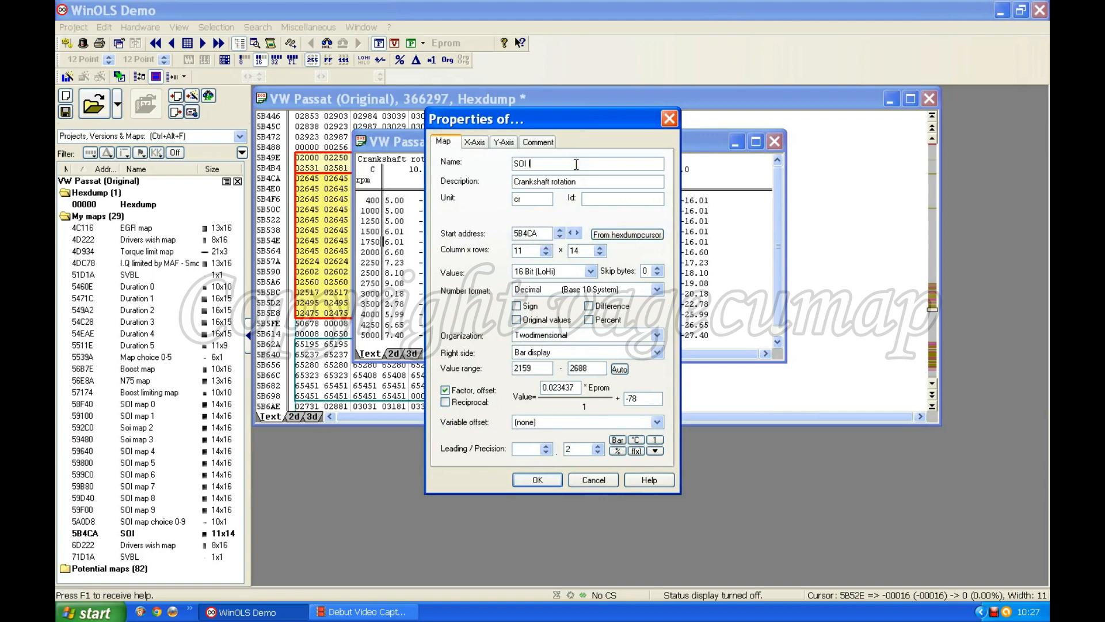
{"action": "type", "text": "map"}
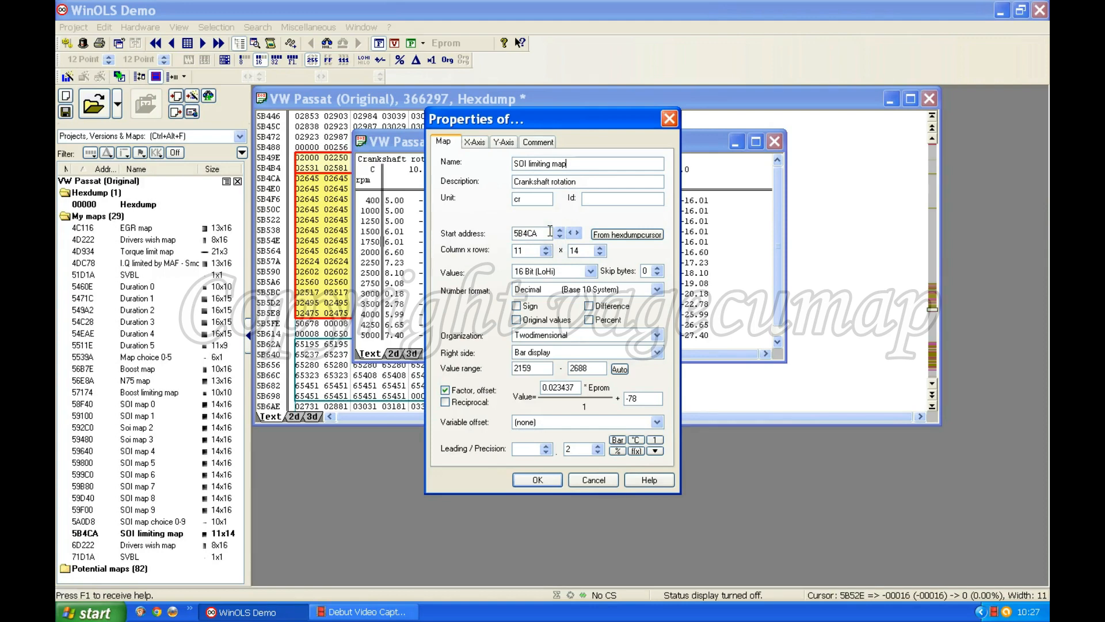
{"action": "left_click", "coordinate": [538, 480]}
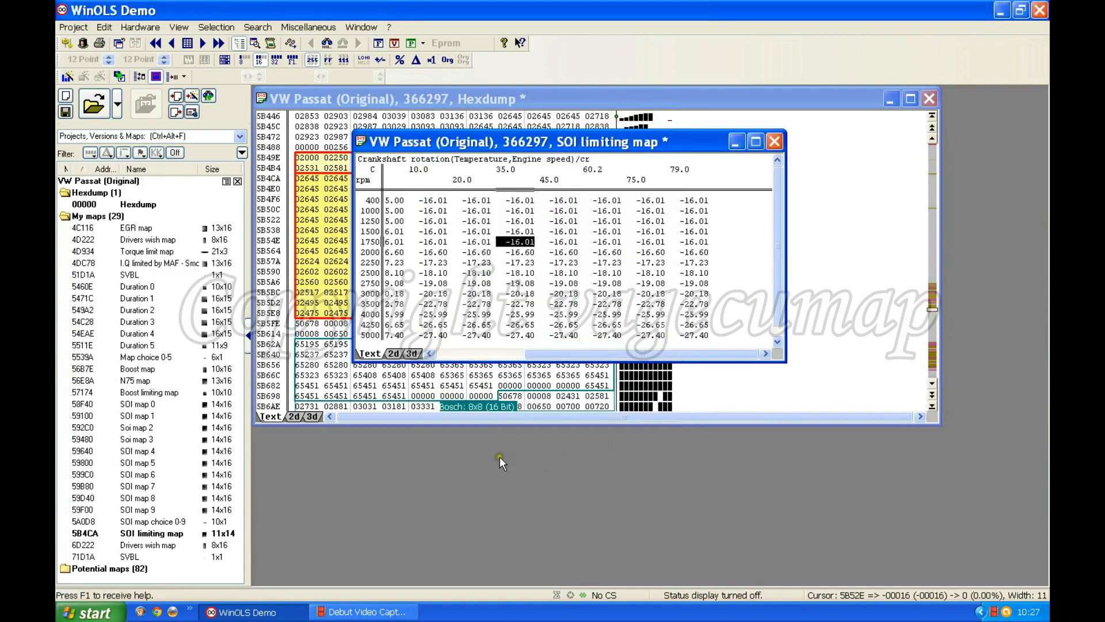
{"action": "left_click", "coordinate": [642, 460]}
{"action": "left_click", "coordinate": [775, 142]}
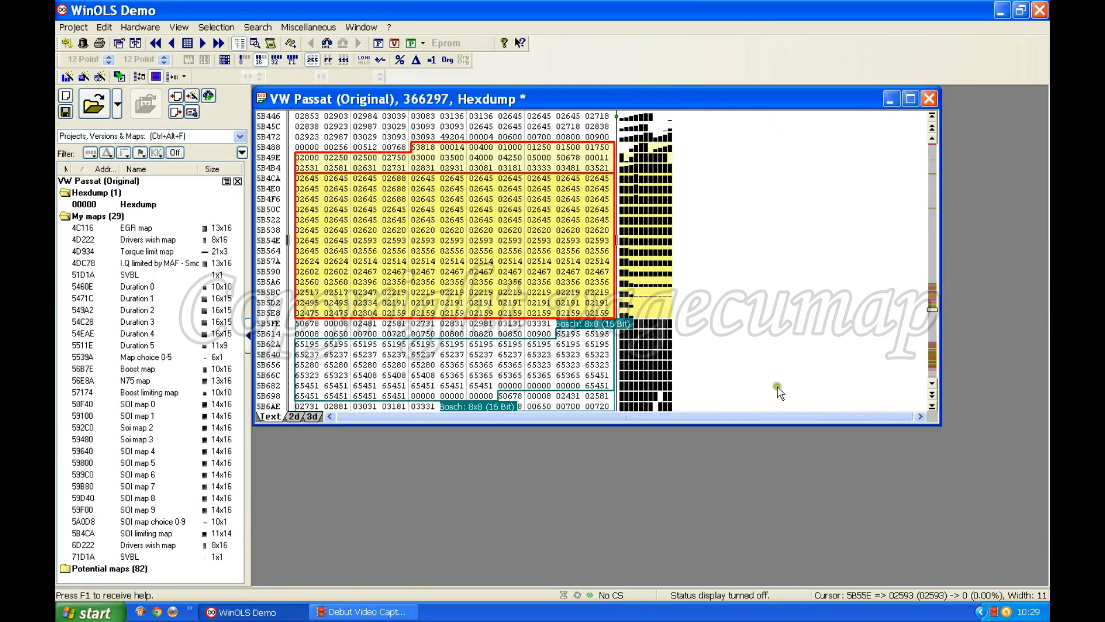